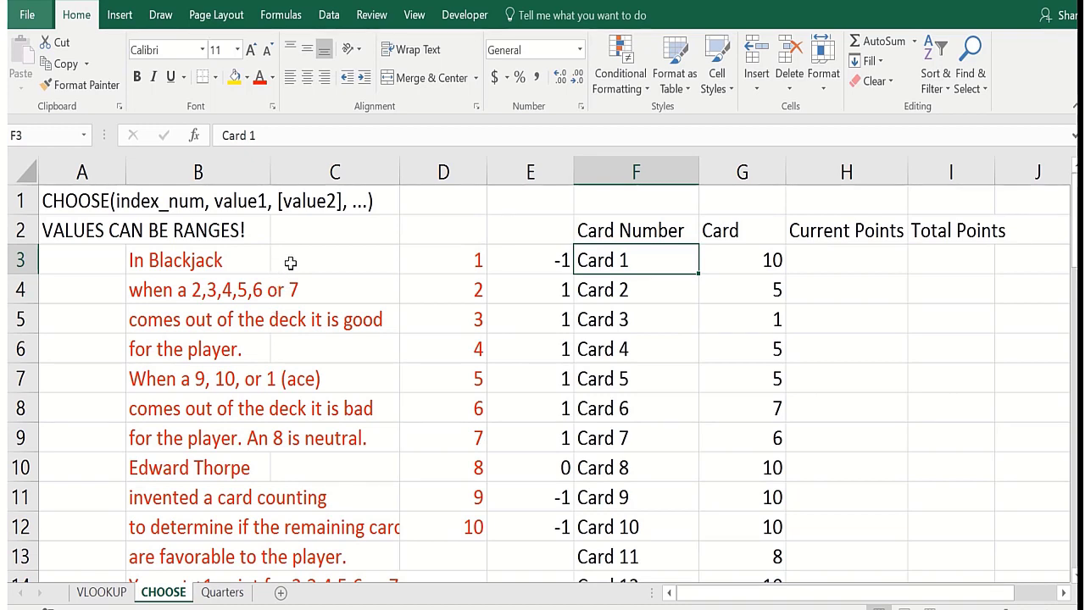
left_click(431, 201)
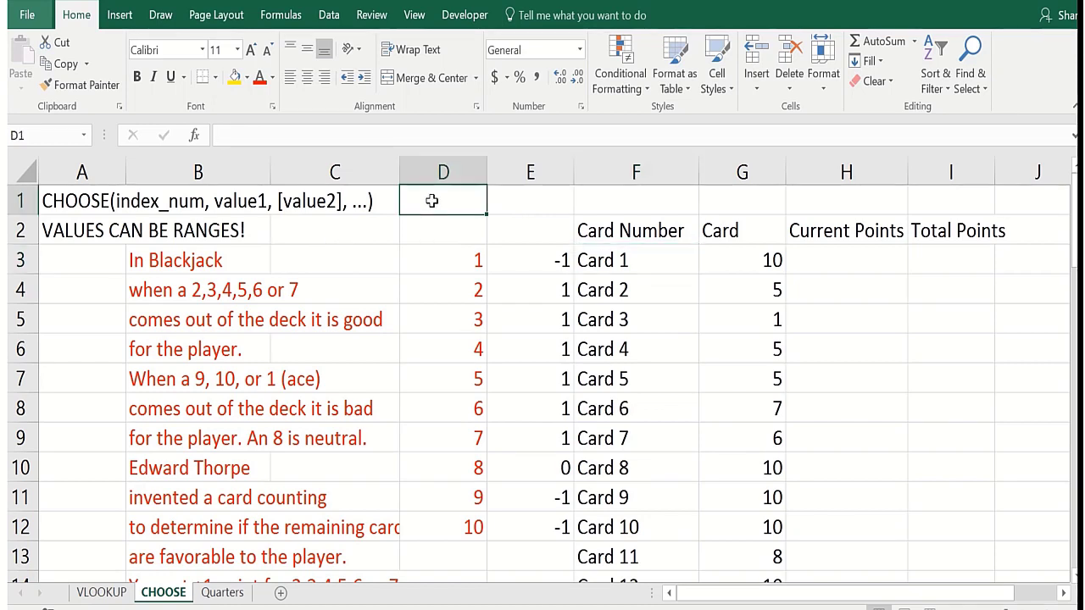
type("m")
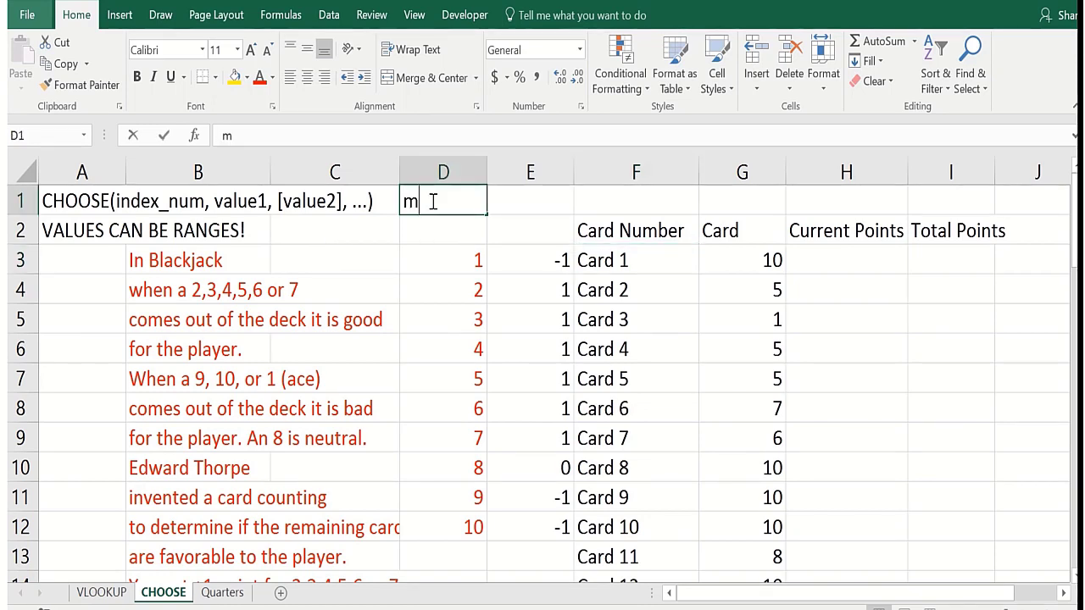
type("an fo")
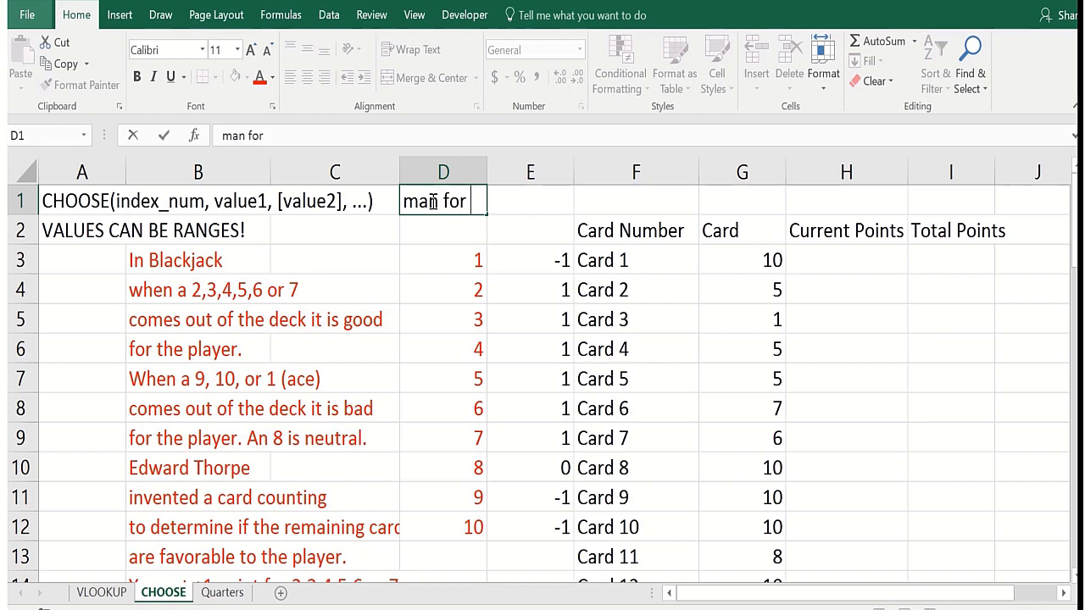
type("r")
key("Escape")
Enter the title MAN FOR ALL MARKETS in capital letters in cell D1
key("Caps_Lock")
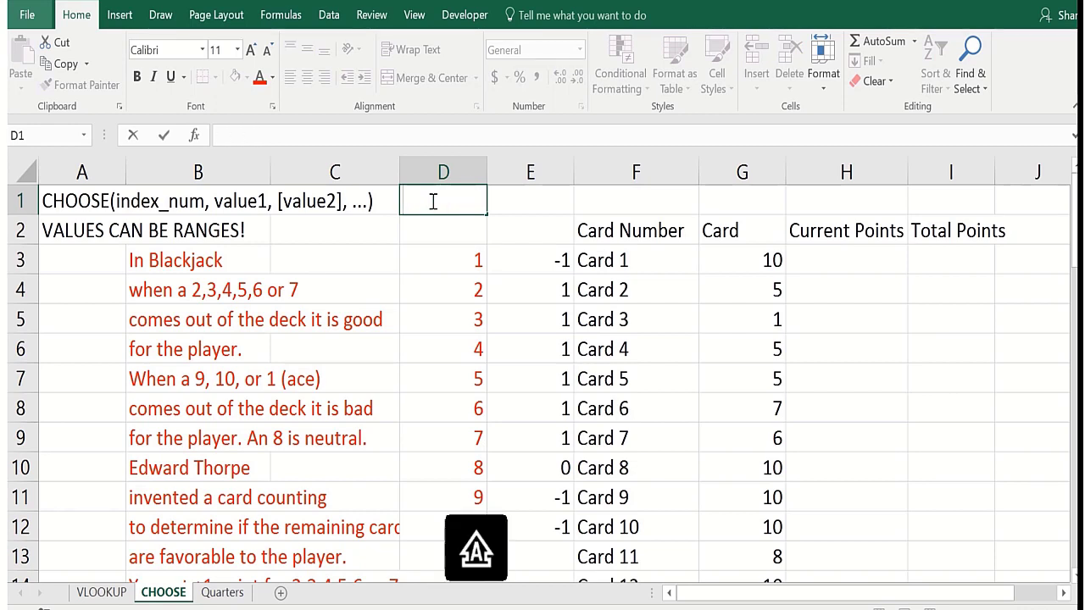
type("MAN FOR A")
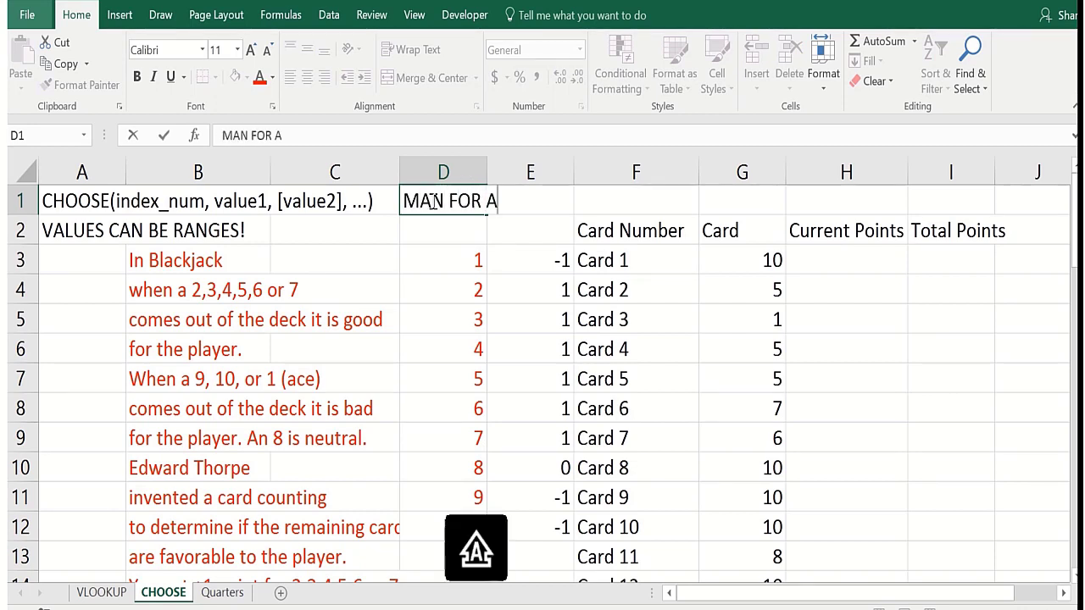
type("LL MARKETS")
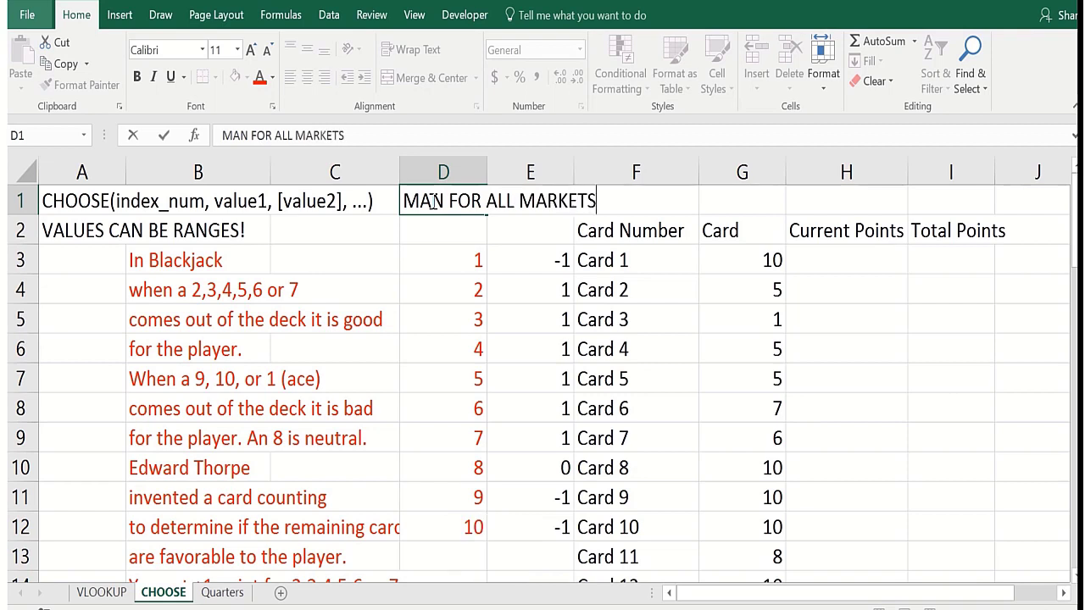
key("Return")
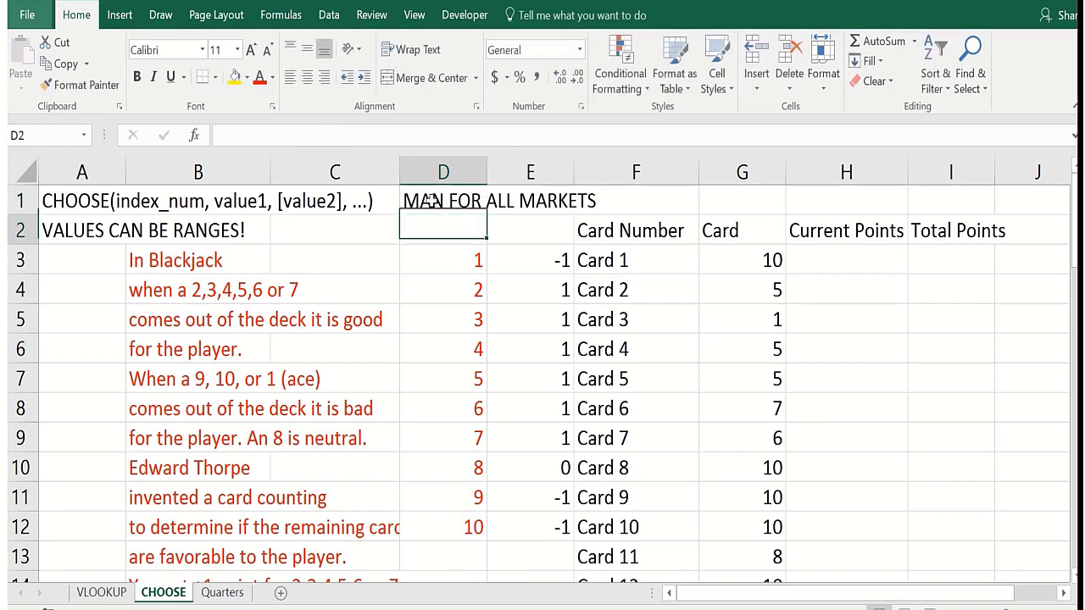
Examine the blackjack card-counting notes in column B and the points assigned to each card value in D3:E12
left_click(314, 259)
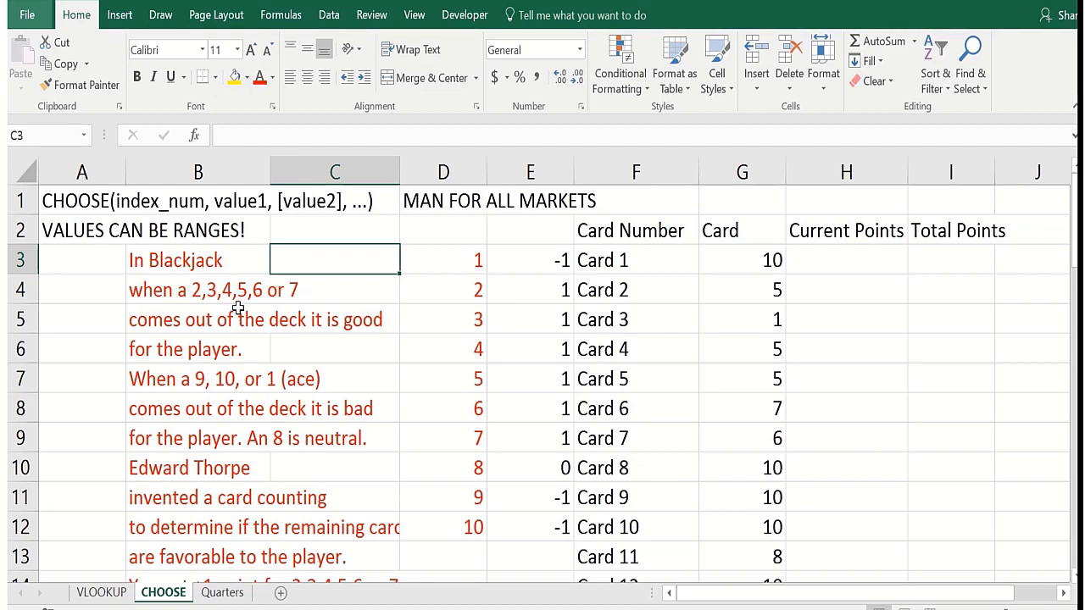
left_click(175, 291)
left_click(376, 292)
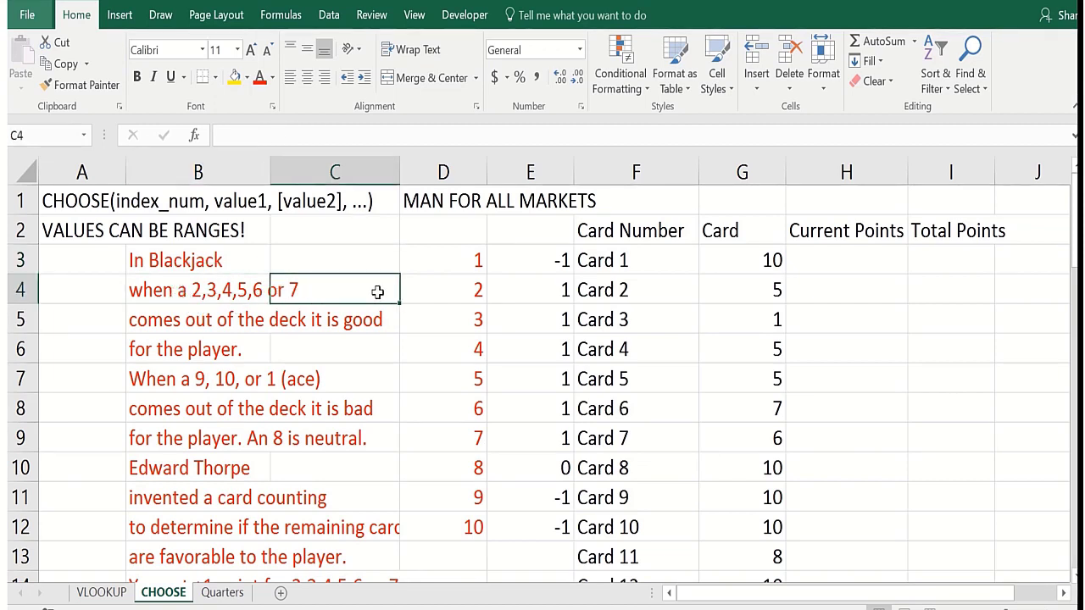
left_click(425, 323)
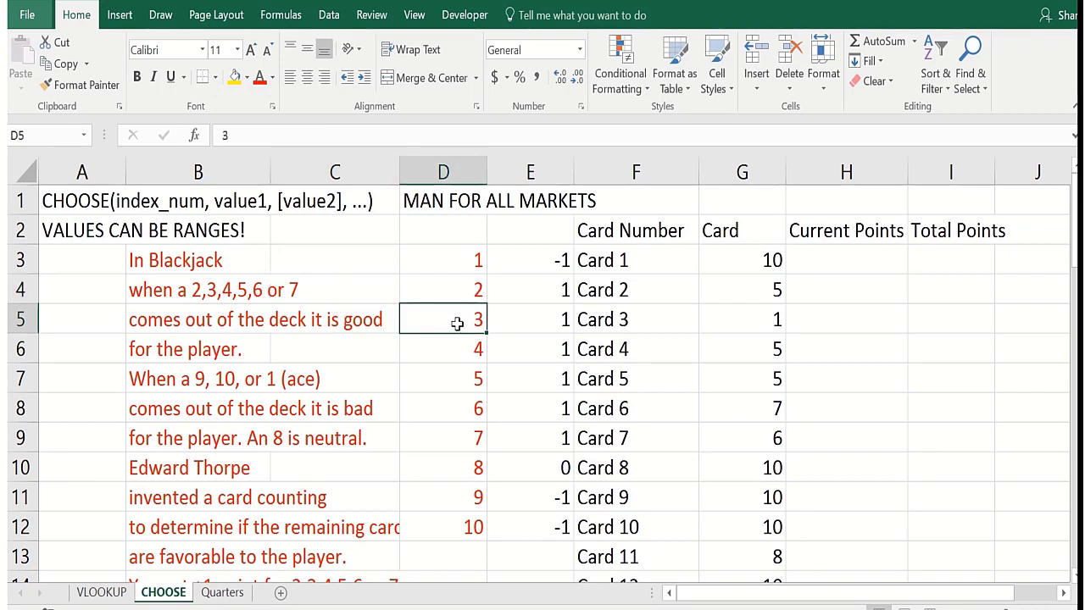
left_click(527, 436)
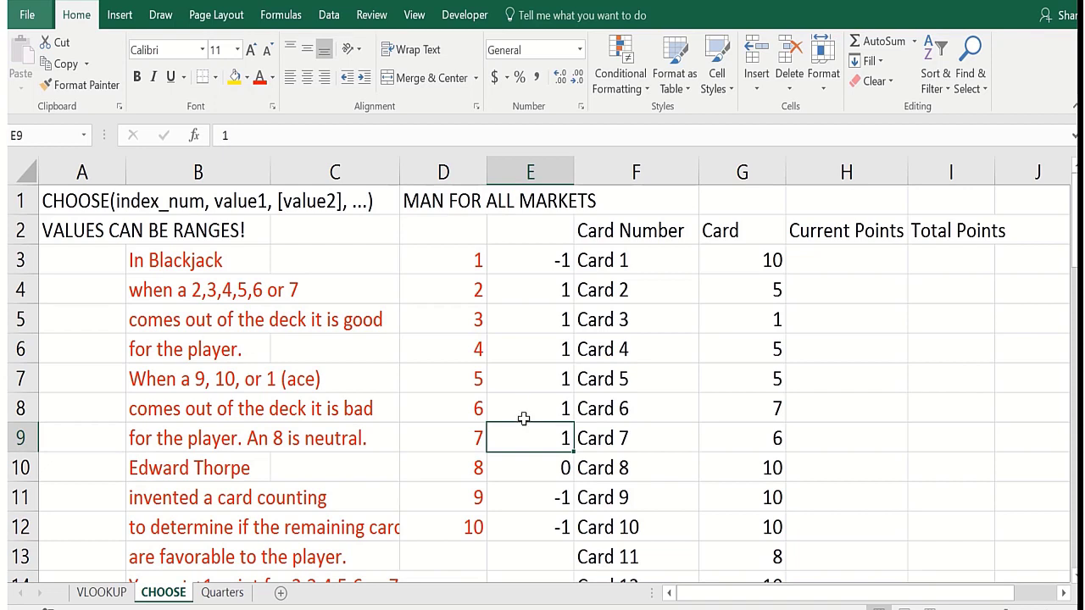
left_click(521, 402)
left_click(513, 348)
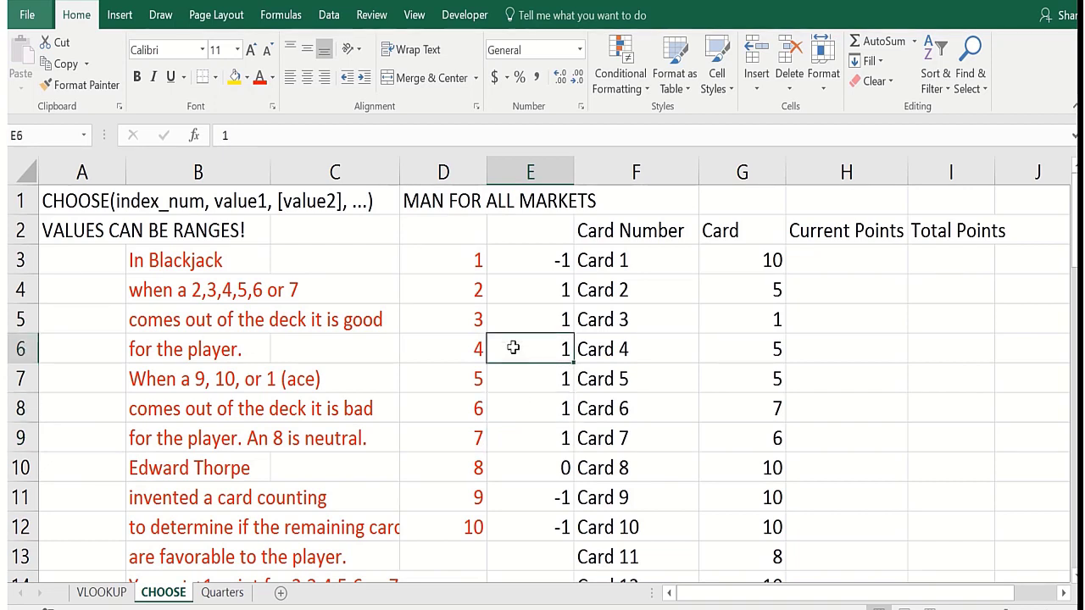
left_click(512, 381)
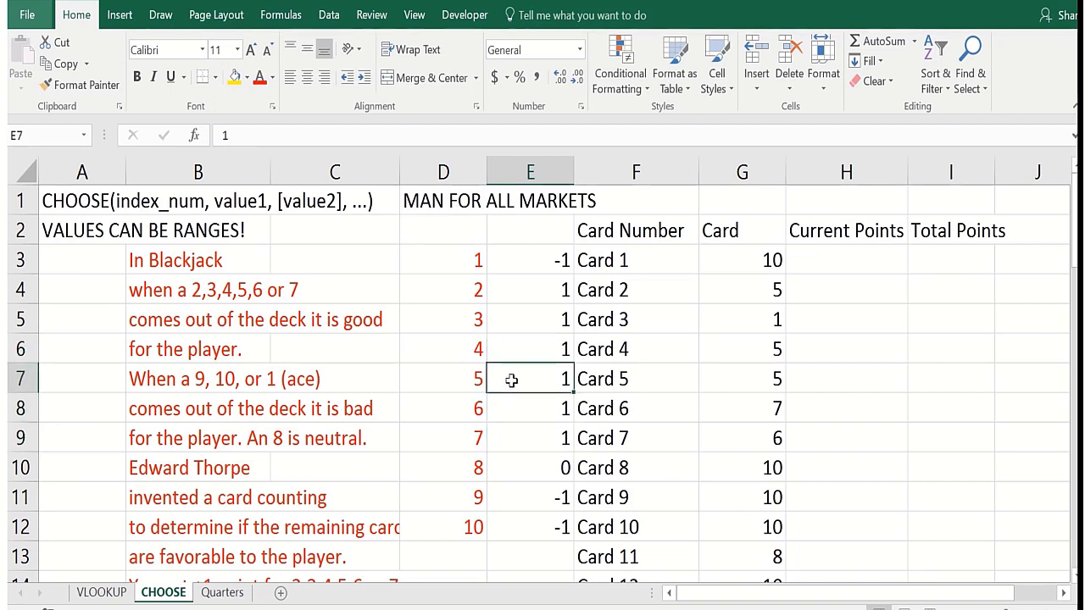
left_click(511, 435)
left_click(508, 379)
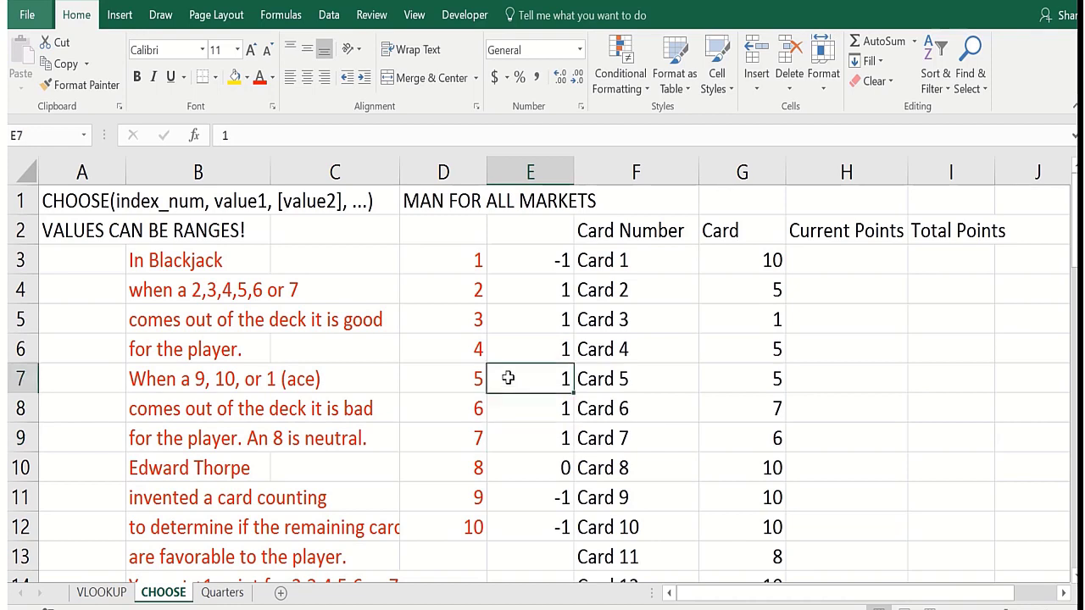
left_click(506, 438)
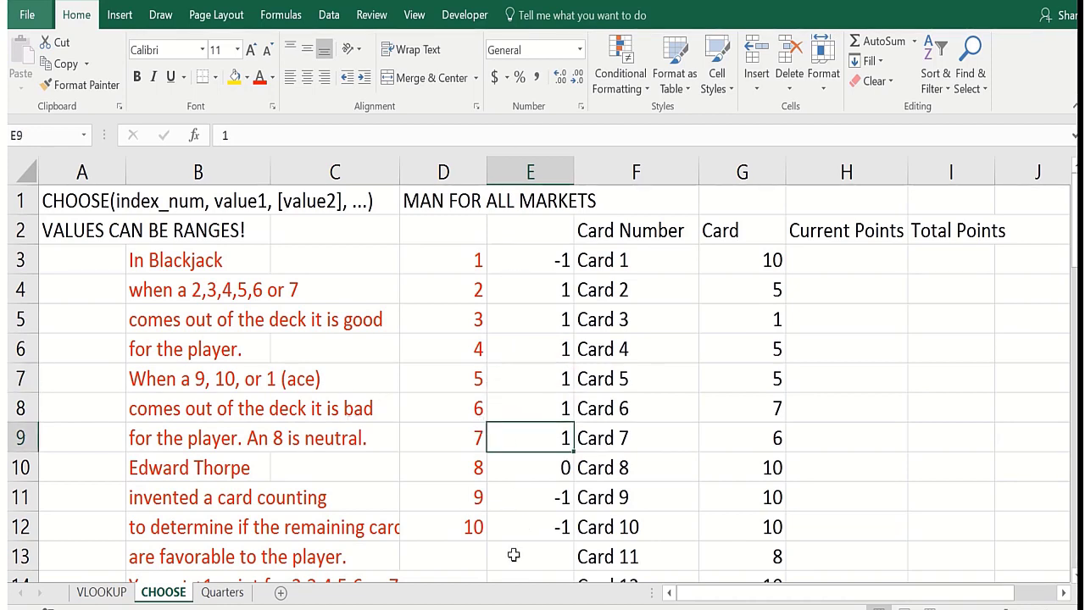
left_click(517, 468)
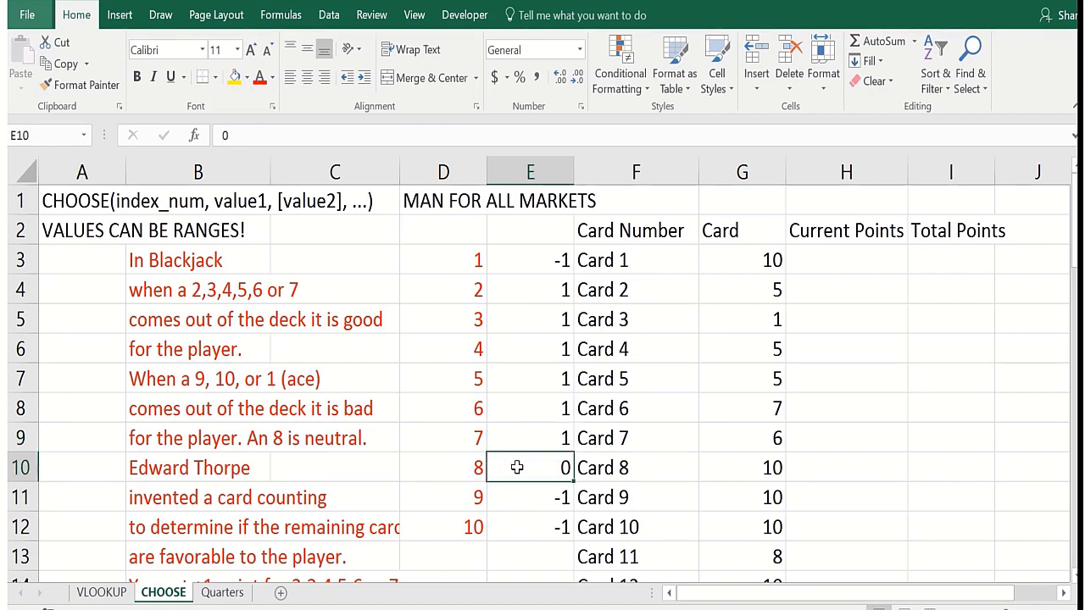
left_click(528, 285)
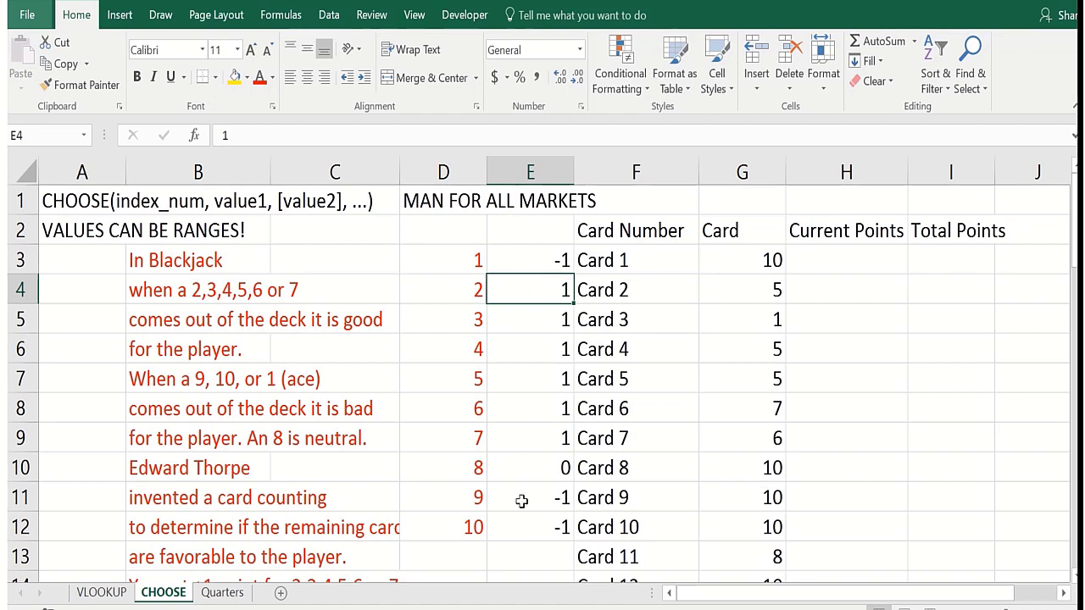
left_click(530, 466)
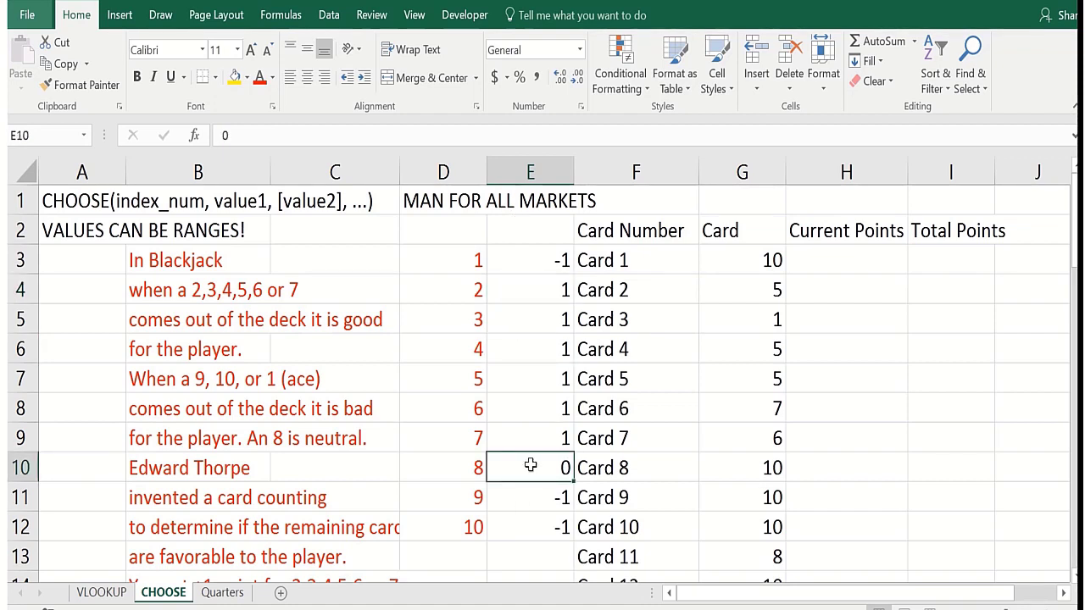
Review the drawn cards in column G, the Current Points and Total Points columns, and the lookup range D3:E12
left_click(804, 256)
left_click(748, 264)
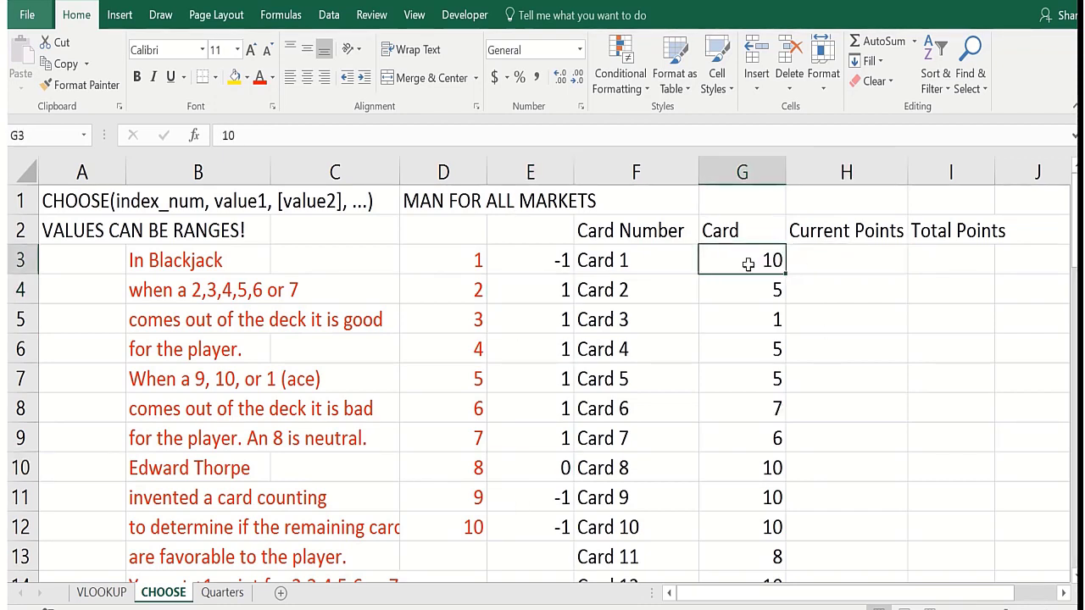
scroll(749, 266, "down", 1)
scroll(749, 265, "up", 1)
left_click(821, 266)
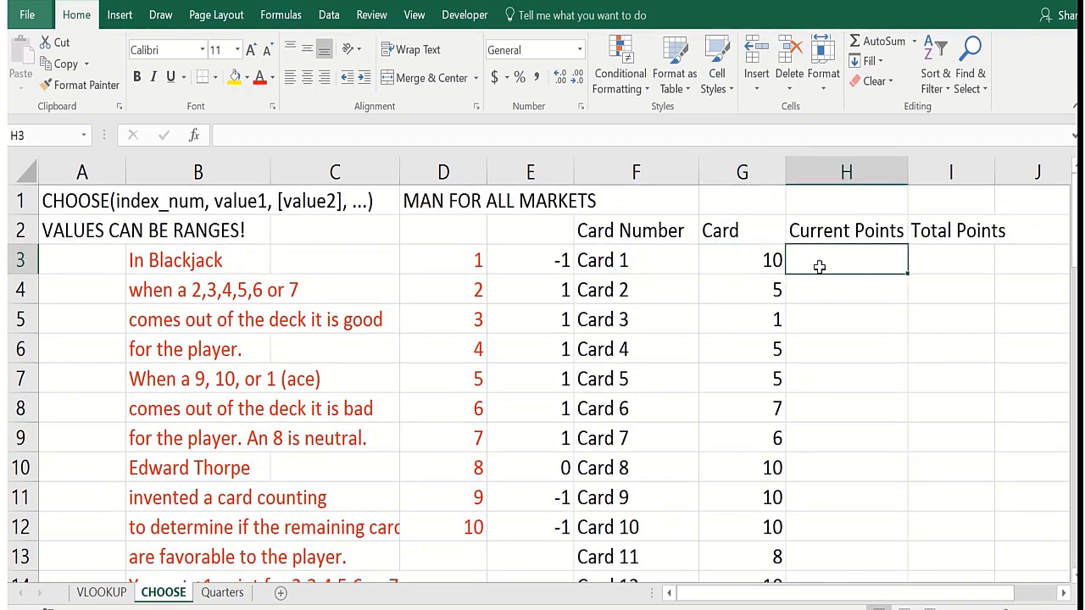
left_click(948, 267)
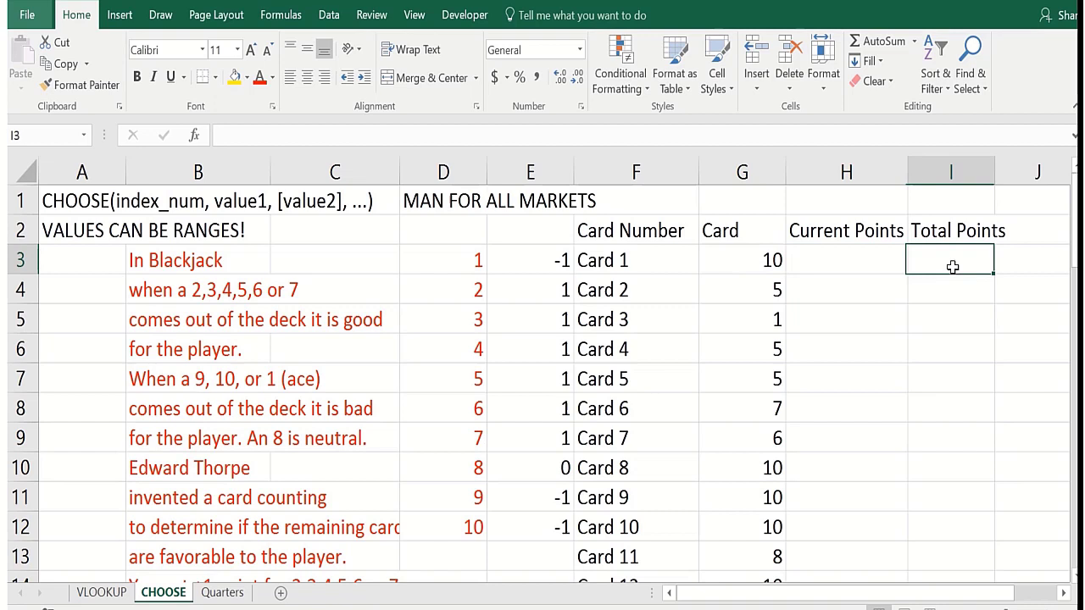
left_click(842, 252)
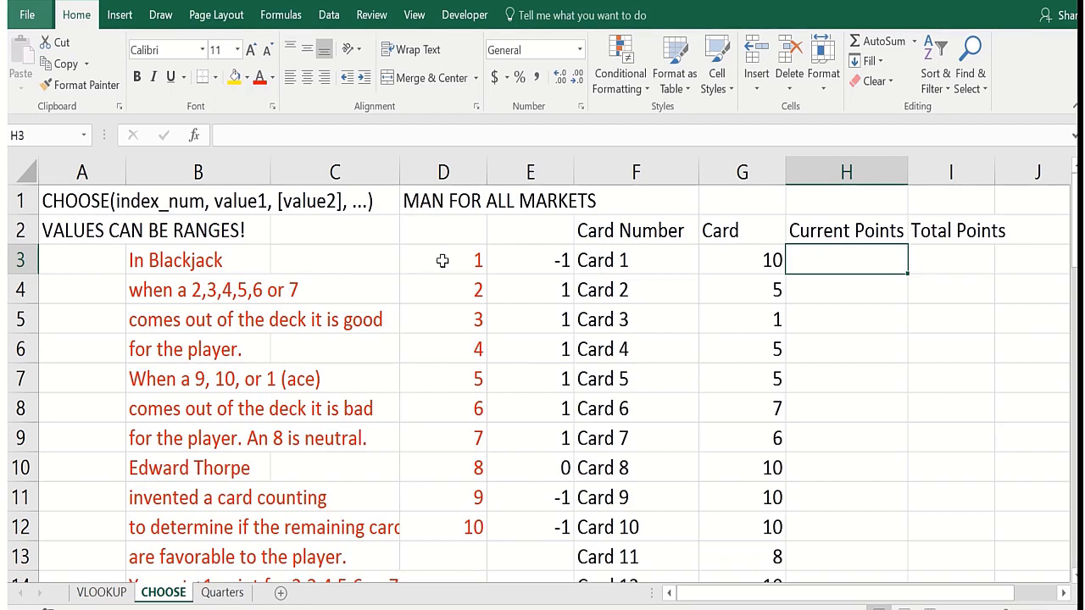
left_click_drag(445, 260, 547, 531)
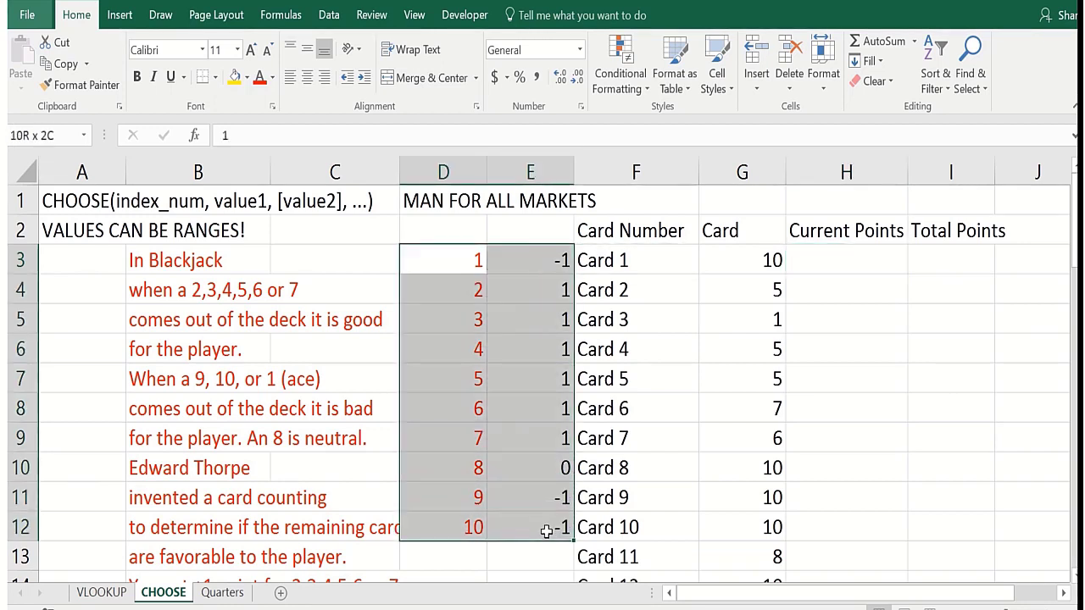
left_click(507, 399)
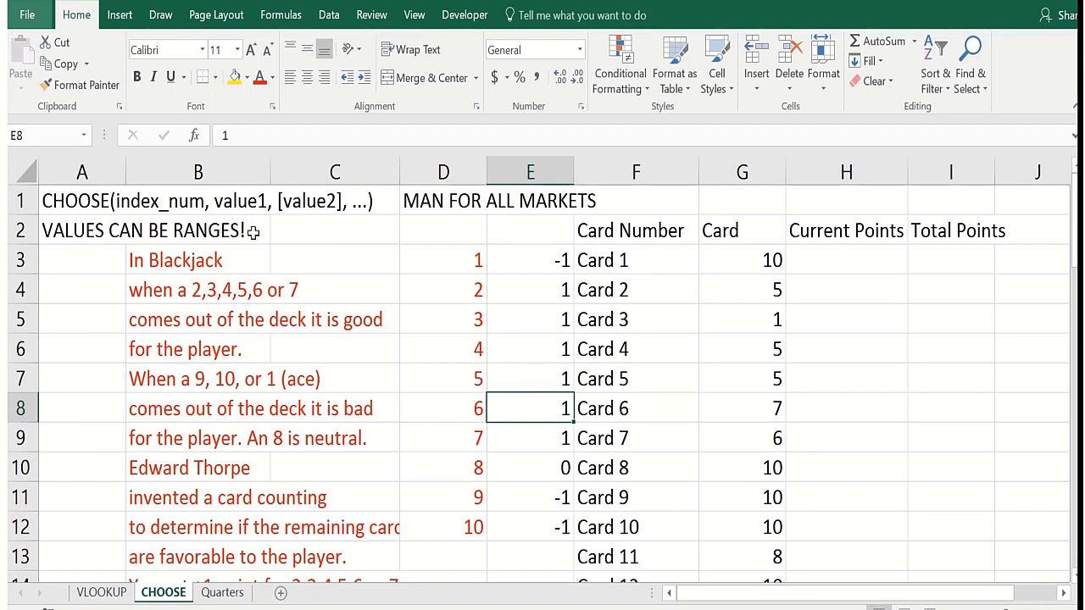
Enter =CHOOSE(G3,-1,1,1,1,1,1,1,0,-1,-1) in H3 and fill it down the Current Points column
left_click(845, 261)
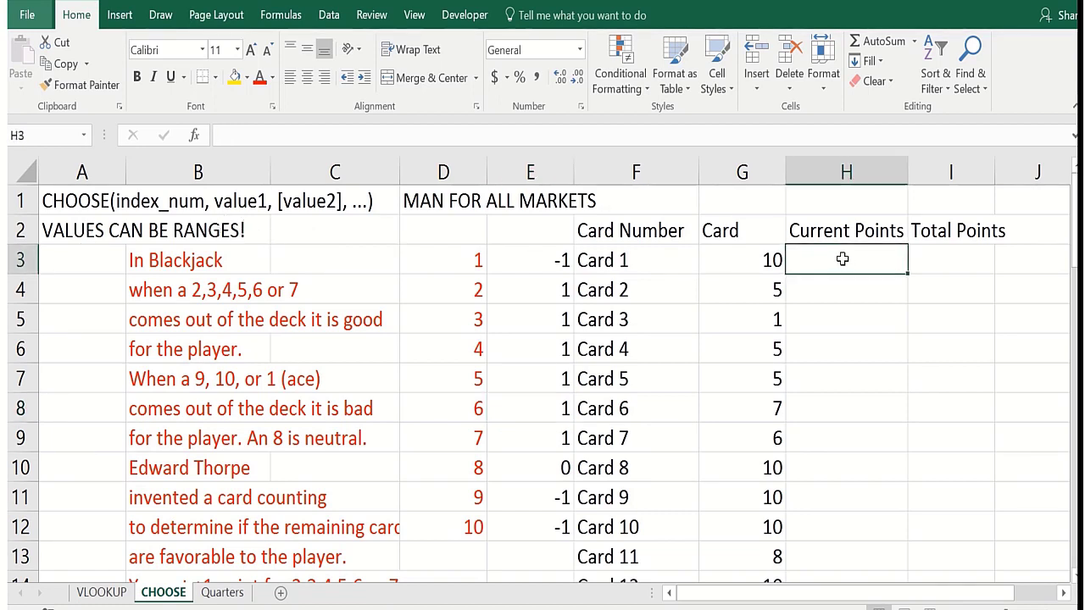
type("=C")
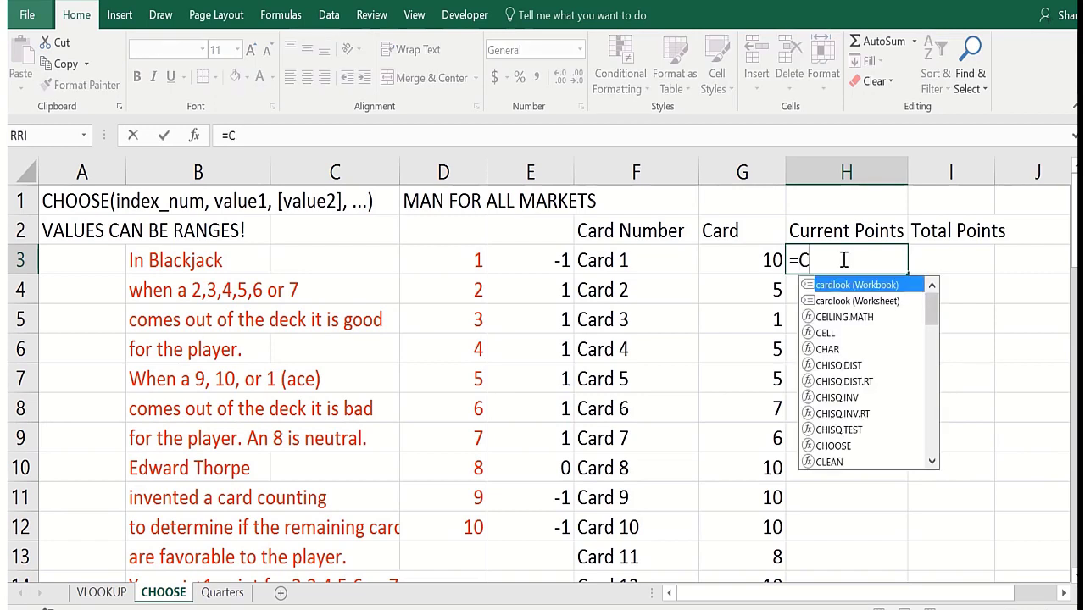
type("HOOSE(")
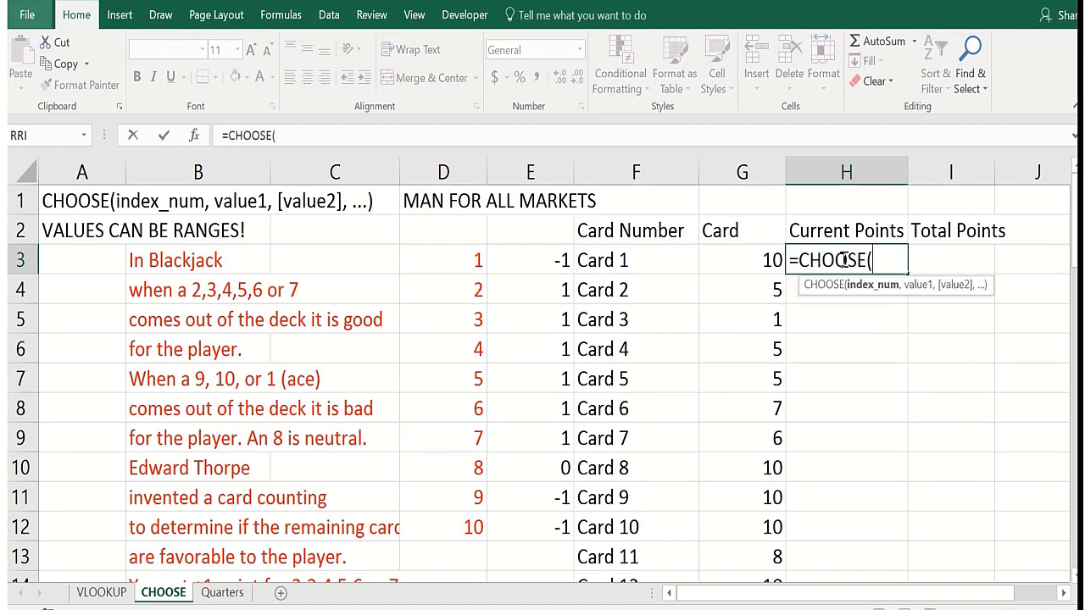
left_click(722, 259)
type(",")
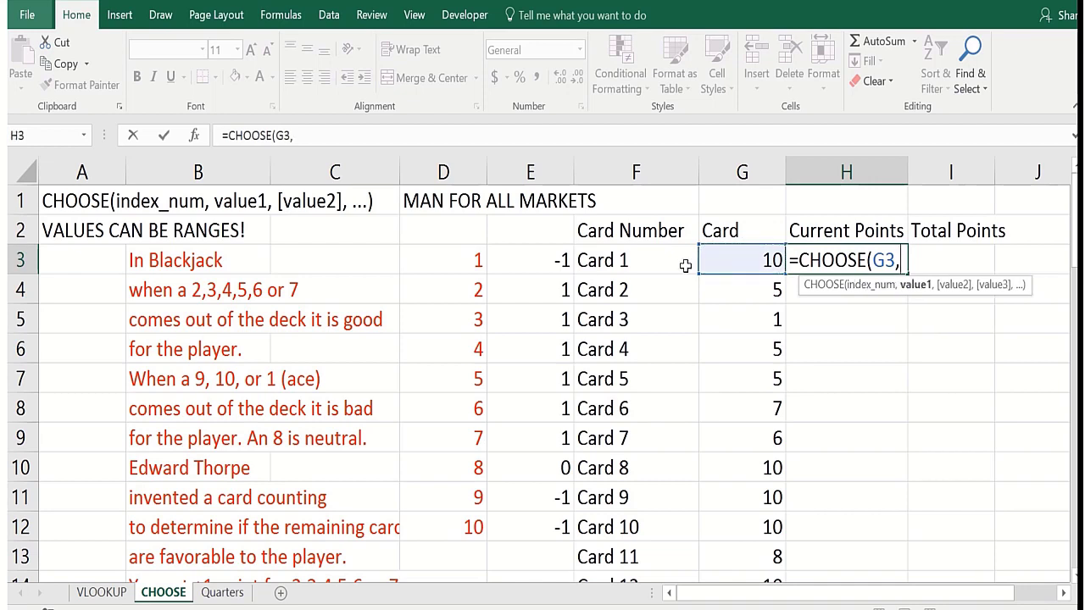
type("-1,1")
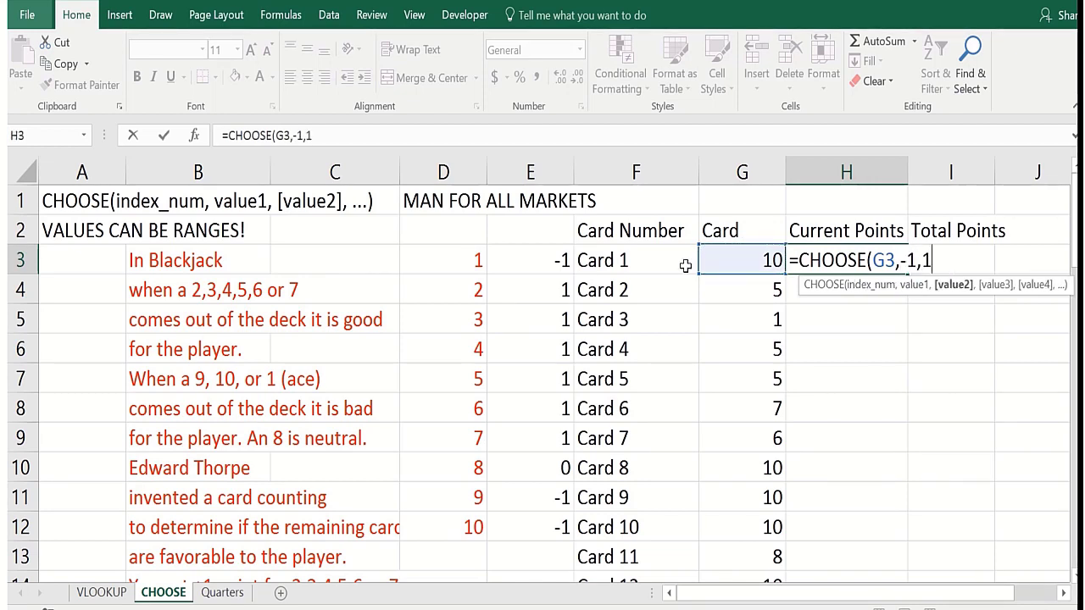
type(",1,")
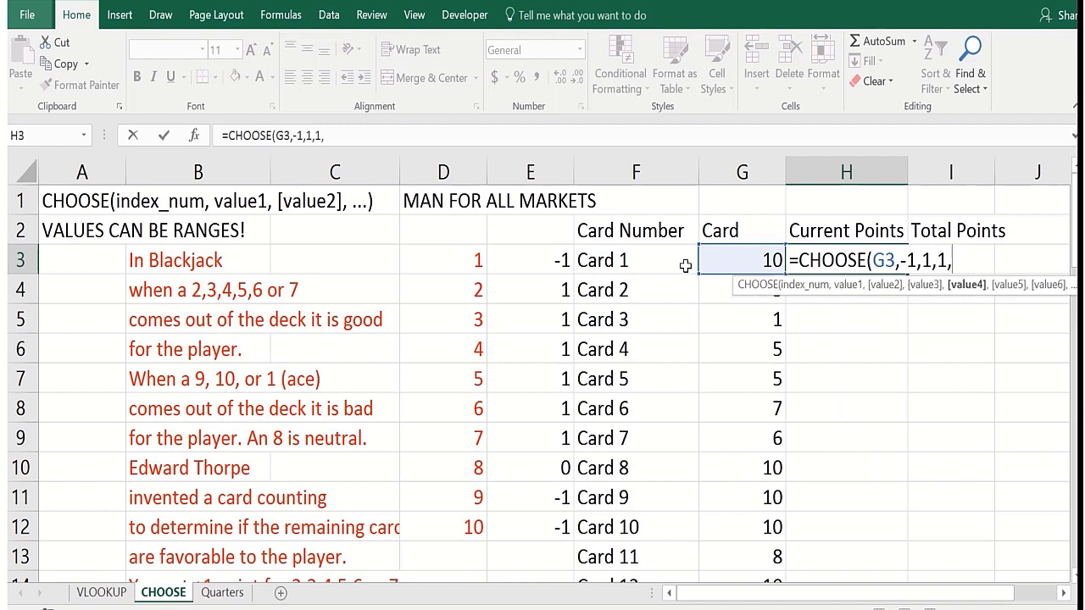
type("1,1,")
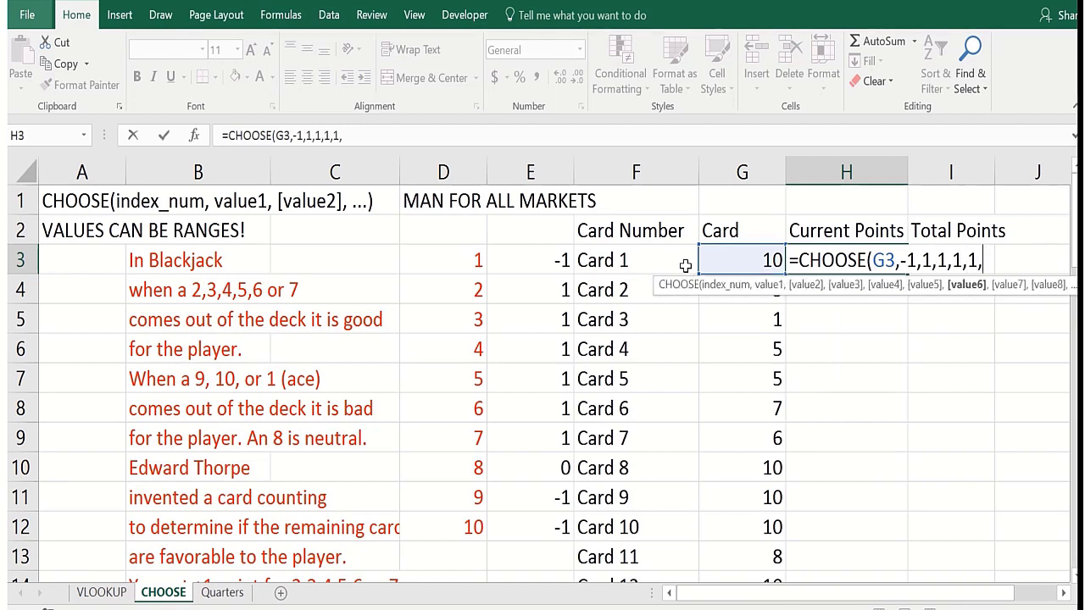
type("1,")
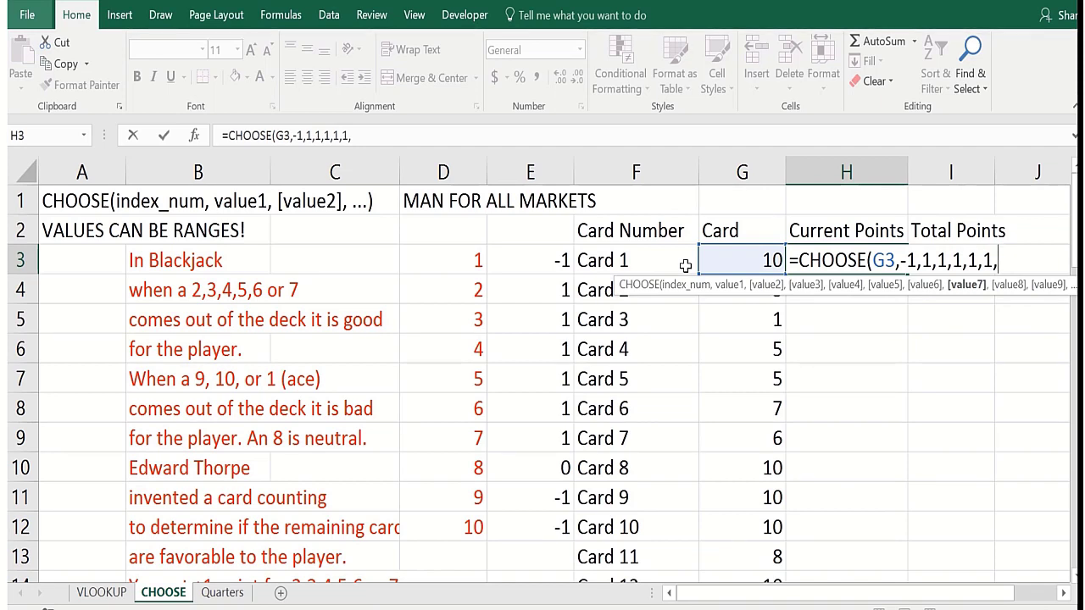
type("1,")
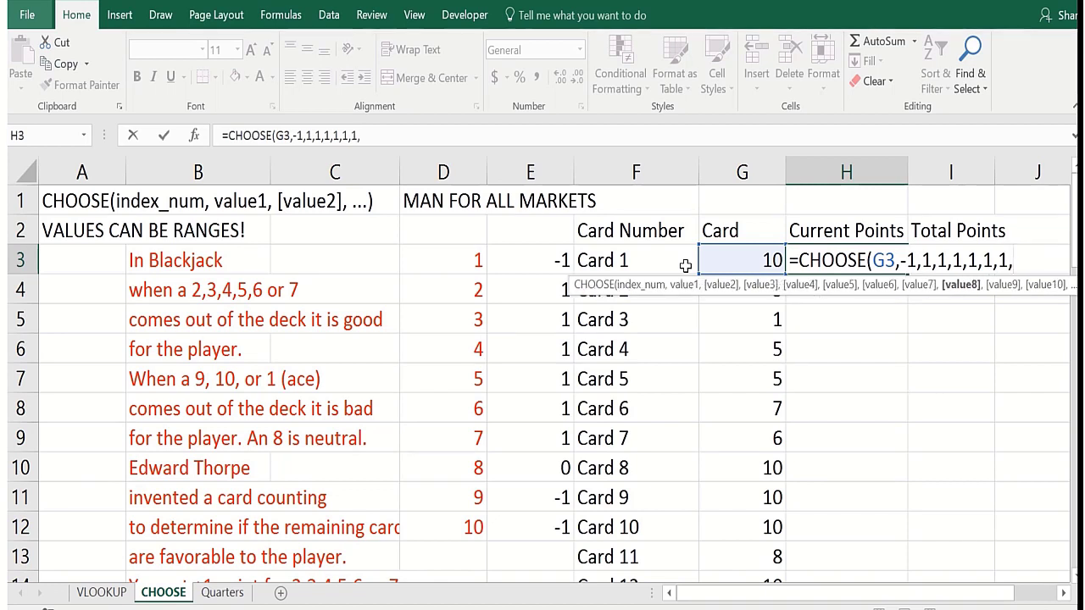
type("0,-")
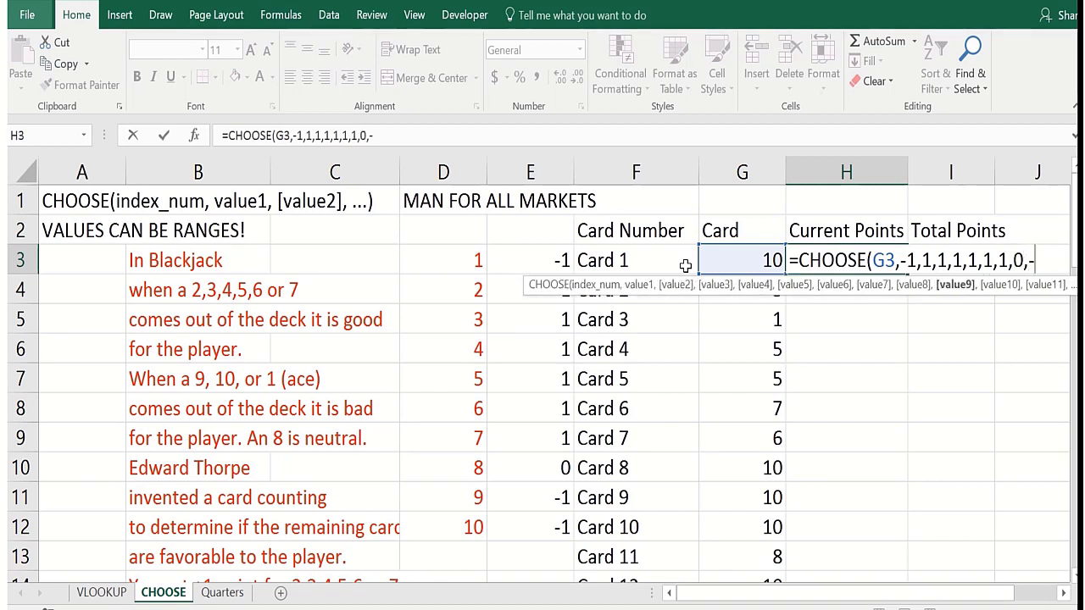
type("1,-1")
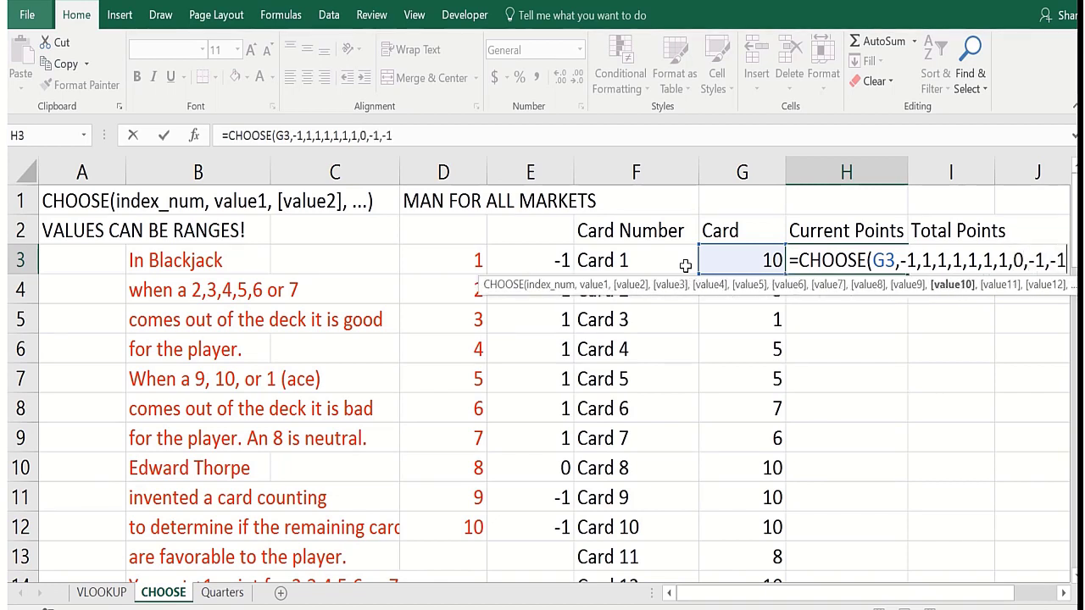
type(")")
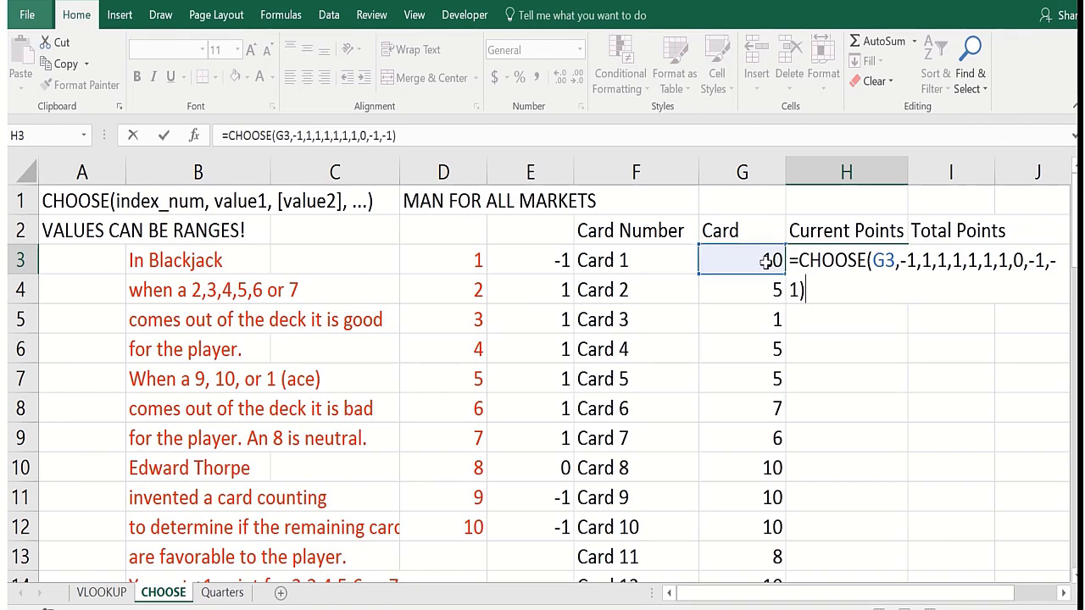
key("Return")
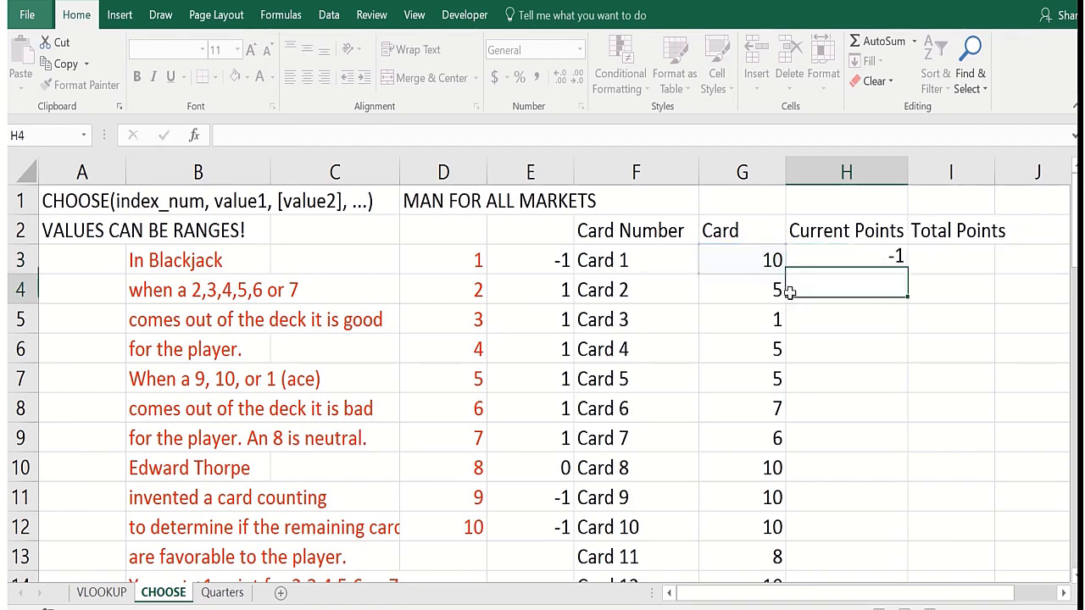
left_click(841, 261)
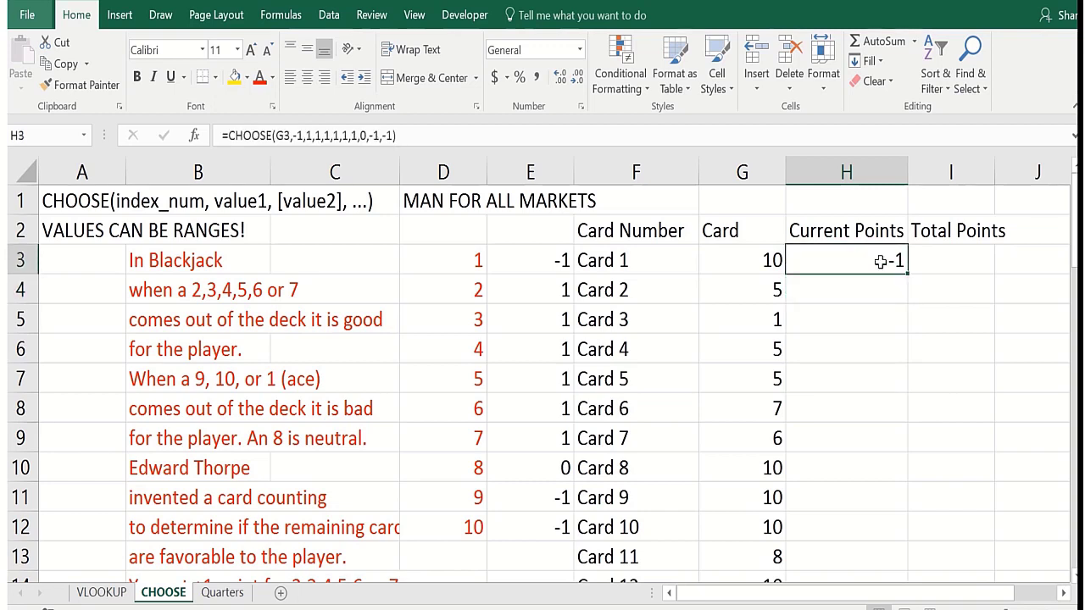
double_click(906, 272)
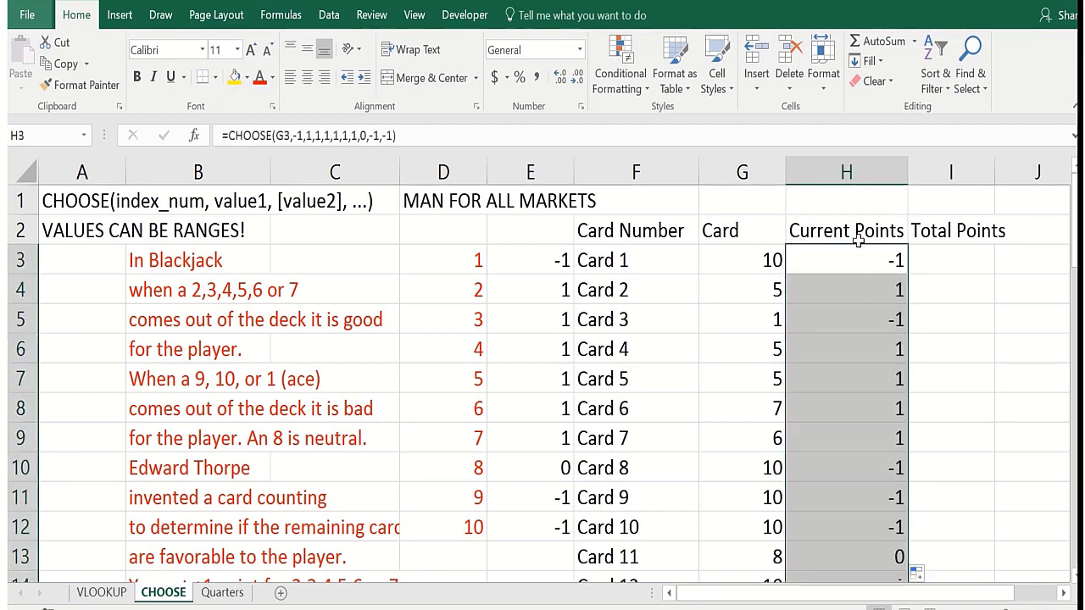
Display the H3 formula as text in H1 with =FORMULATEXT(H3), and check the filled Current Points cells
left_click(833, 202)
type("=FP")
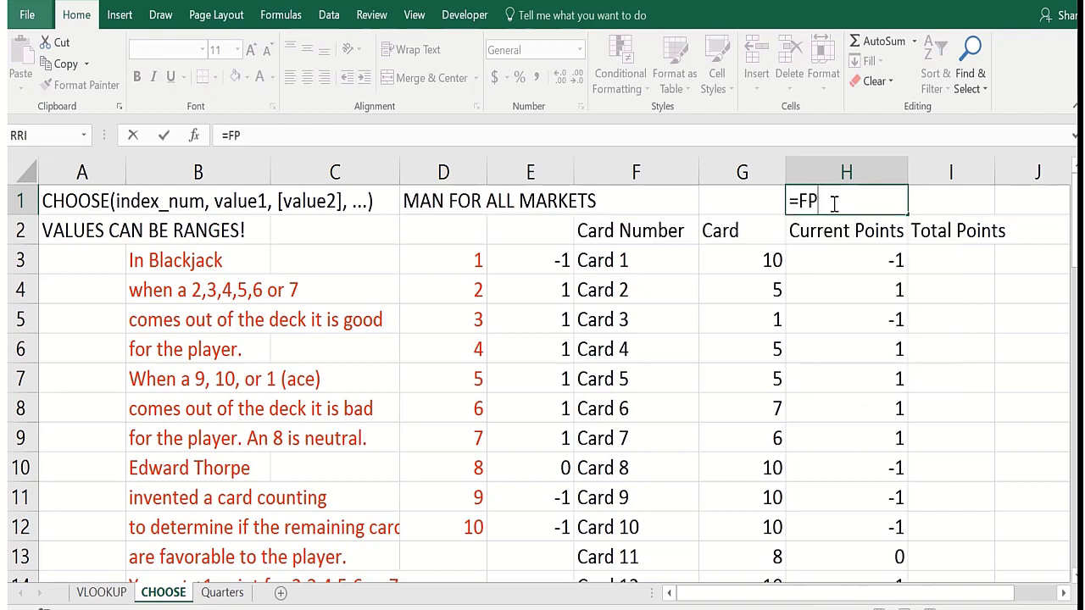
key("BackSpace")
type("ORM")
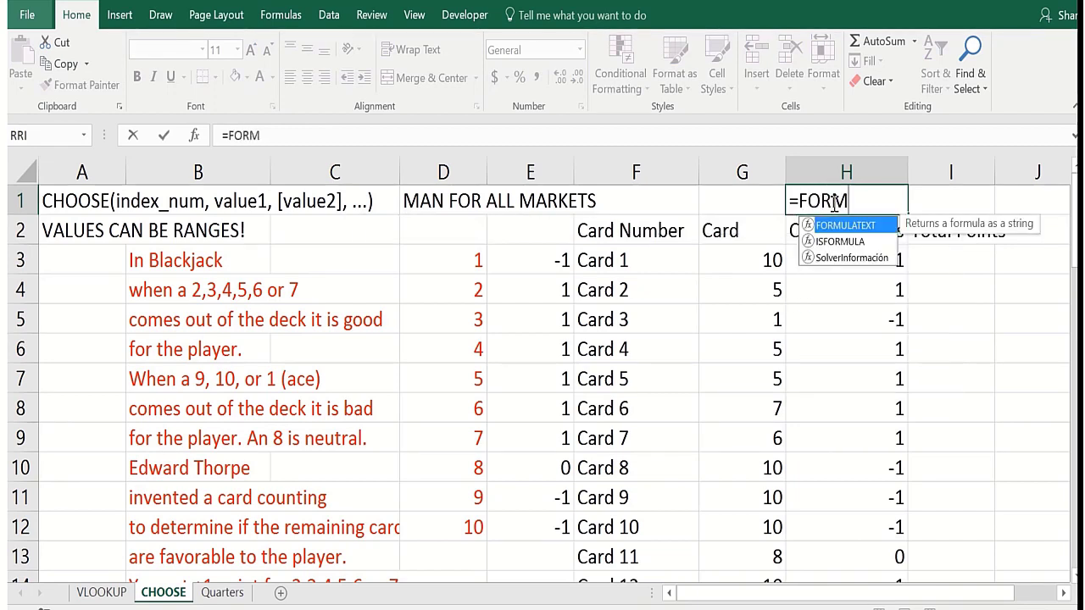
double_click(829, 226)
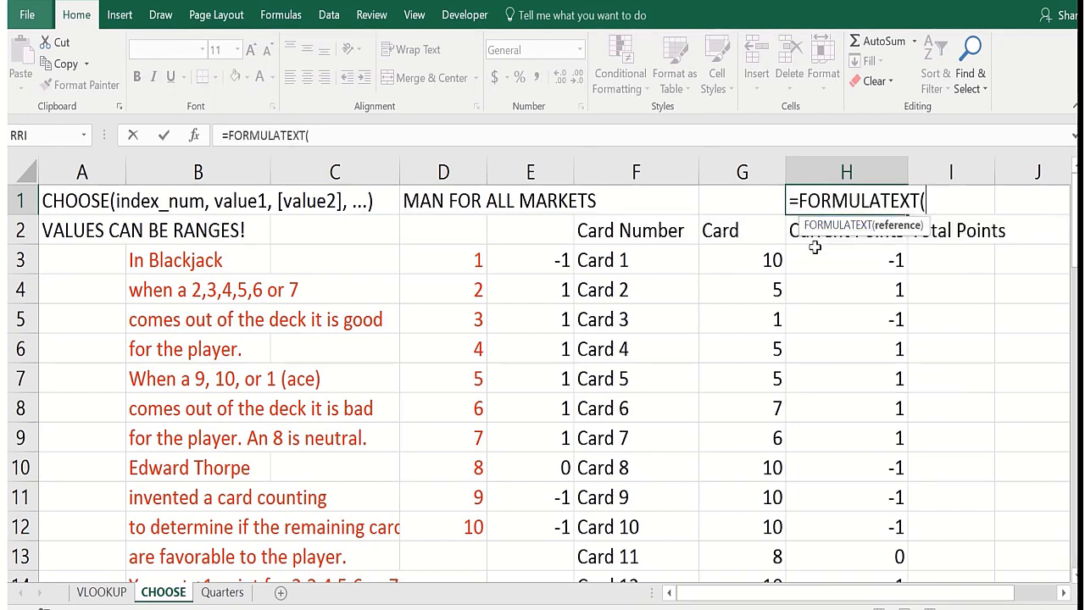
left_click(812, 261)
type("0")
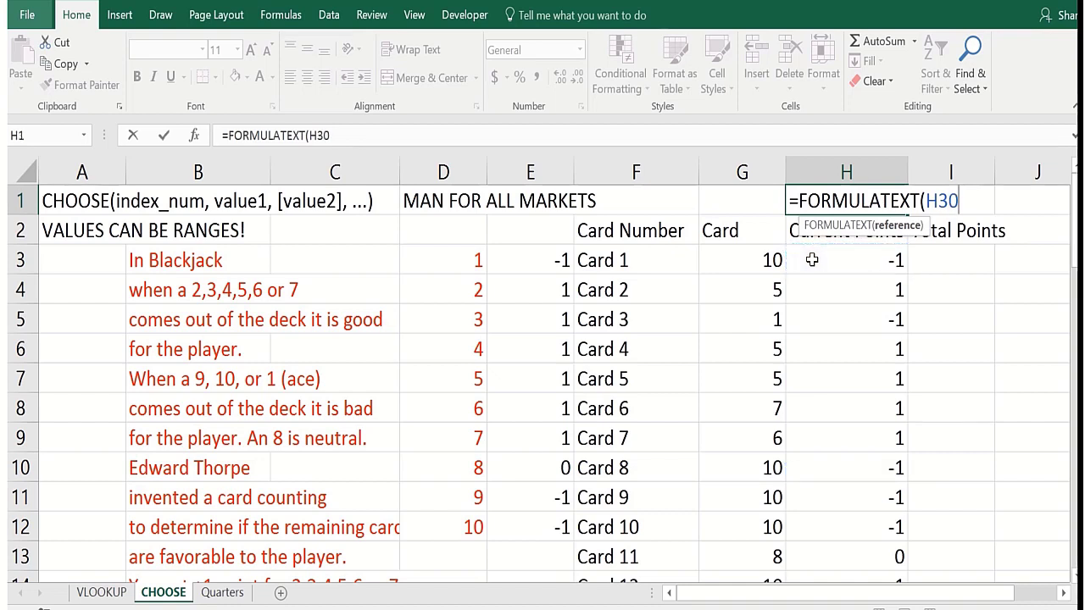
key("BackSpace")
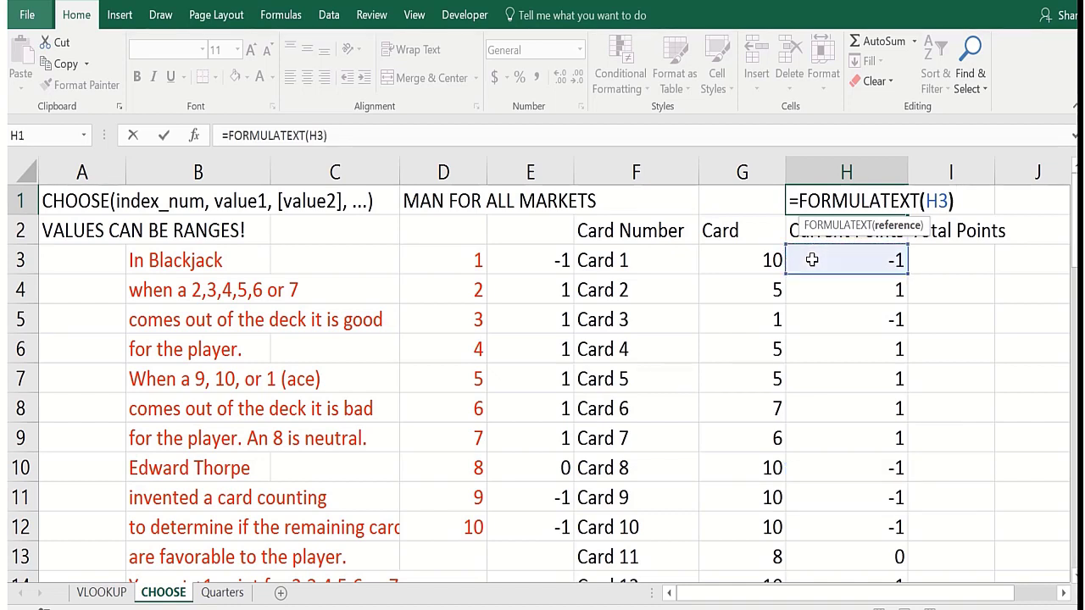
key("Return")
left_click(818, 260)
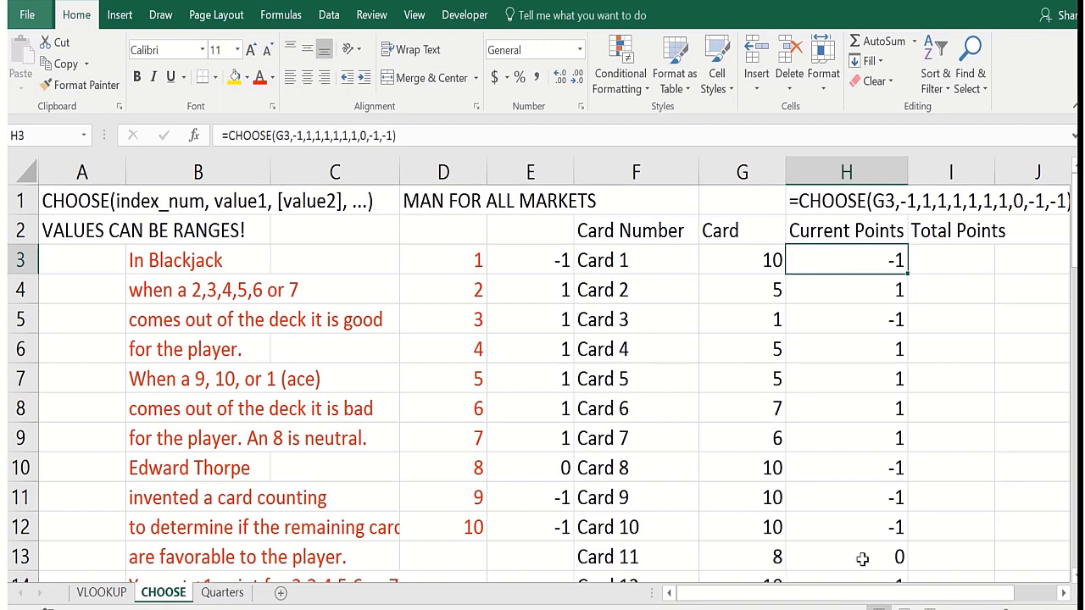
left_click(831, 551)
left_click(887, 408)
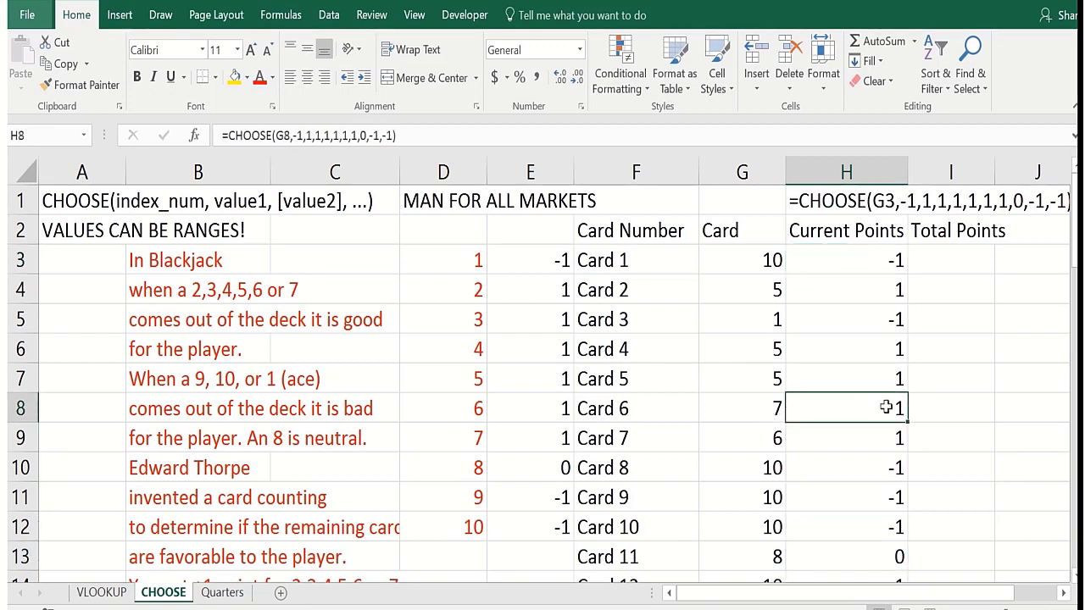
Set the first Total Points cell, I3, equal to H3
left_click(938, 254)
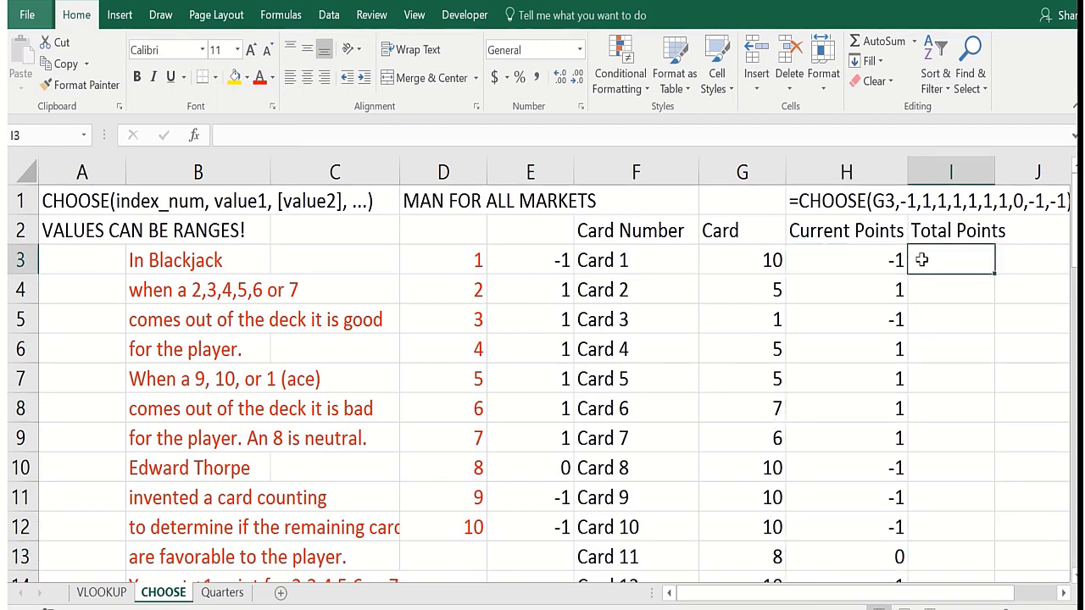
type("=")
left_click(817, 260)
key("Return")
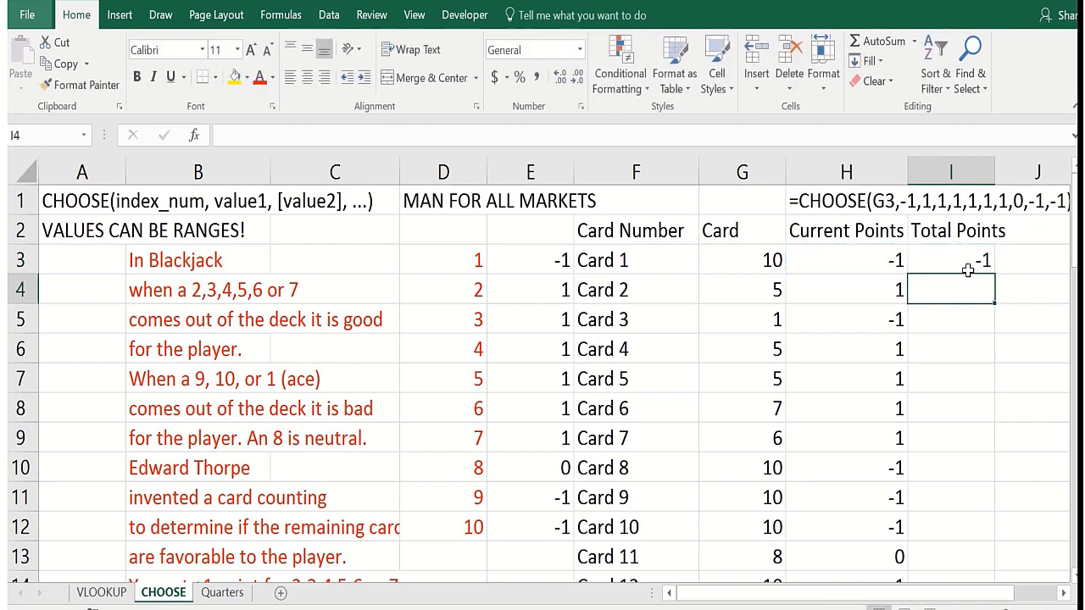
Enter the running total =I3+H4 in I4, fill it down the Total Points column, and review the totals
type("=")
left_click(966, 253)
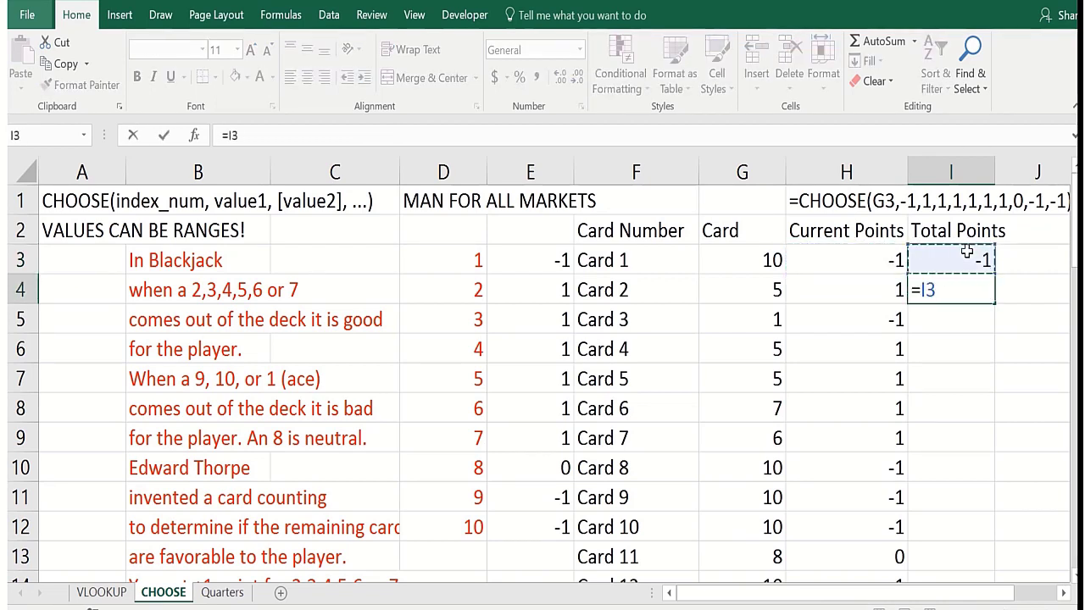
type("+")
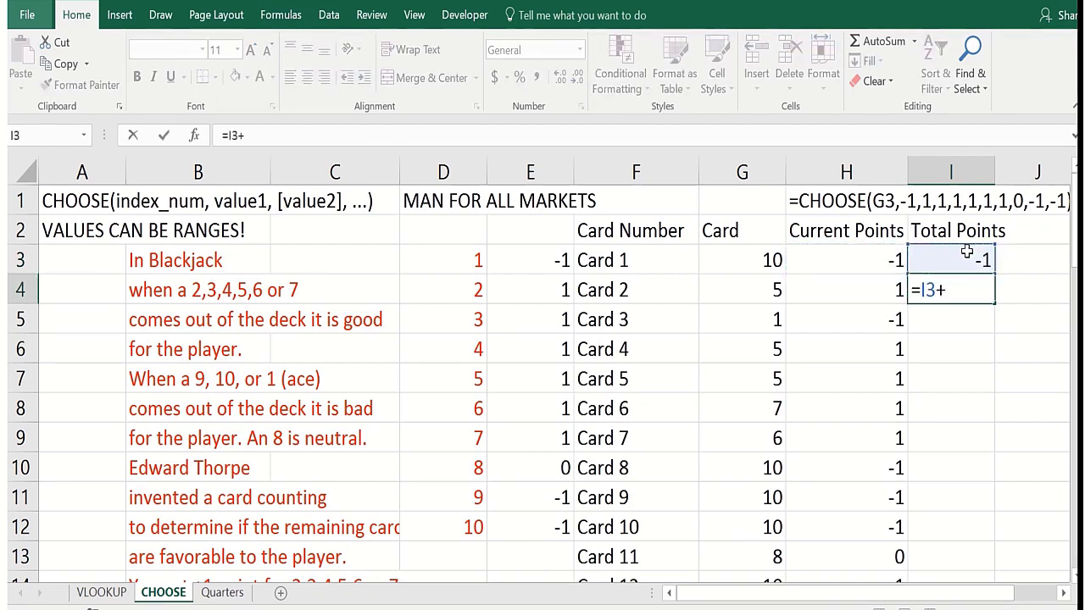
left_click(889, 284)
key("Return")
left_click(983, 290)
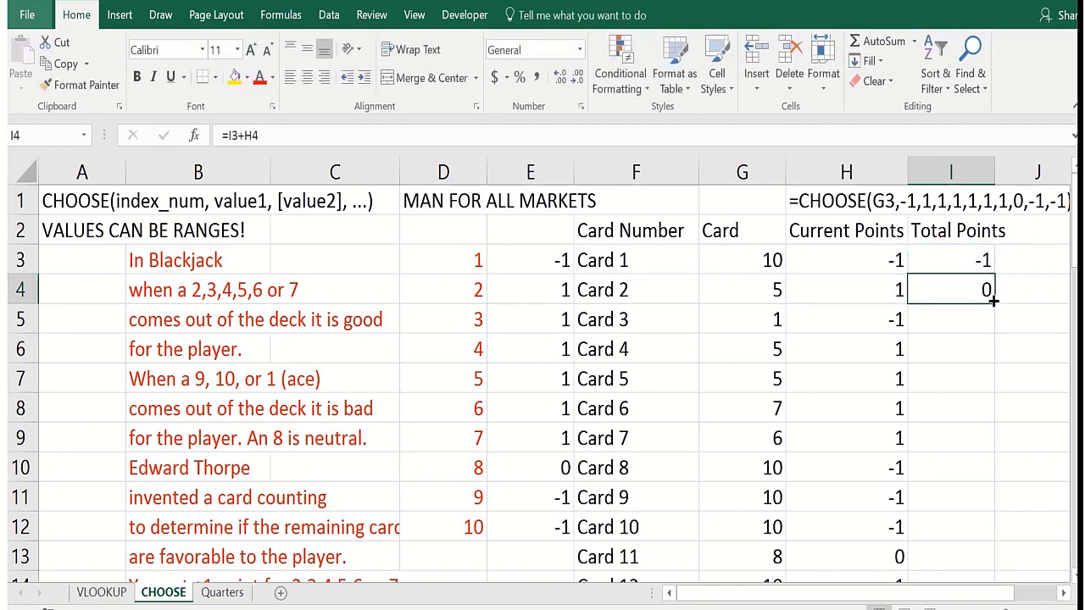
double_click(993, 298)
scroll(965, 339, "down", 6)
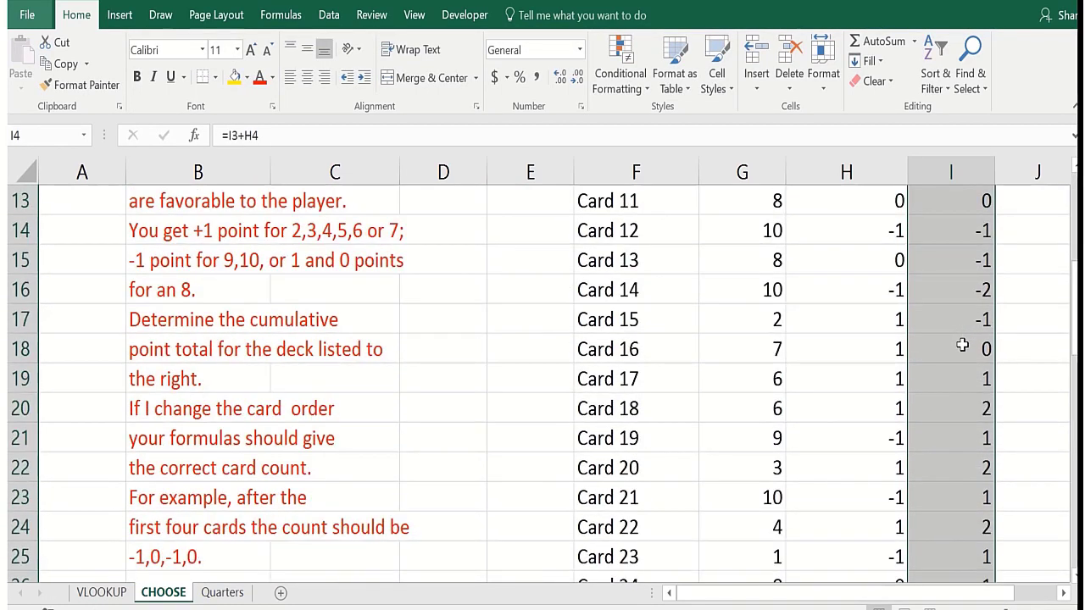
scroll(962, 345, "down", 9)
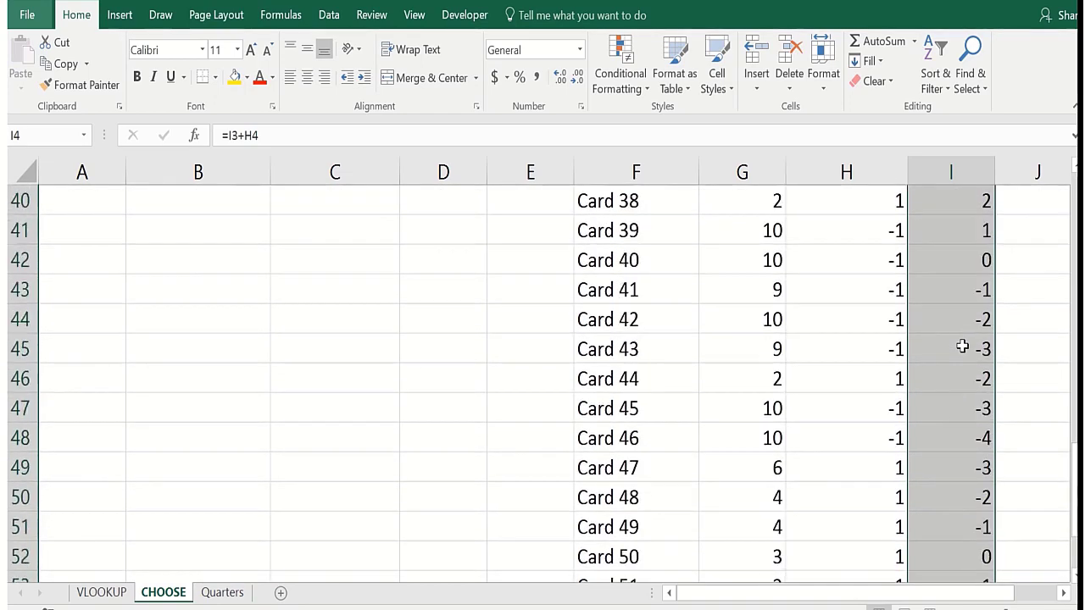
scroll(961, 340, "up", 10)
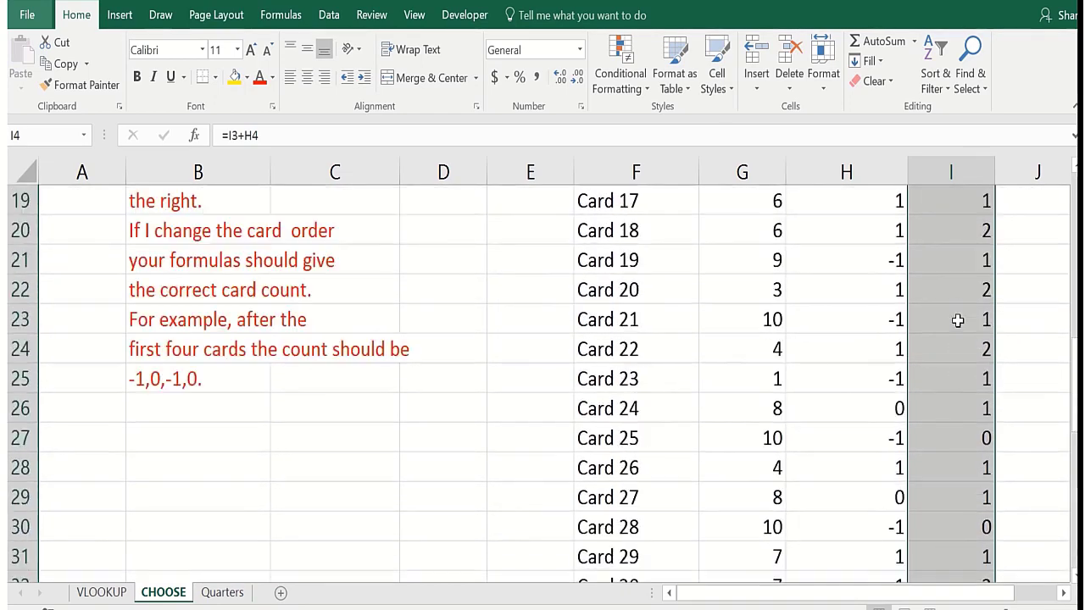
scroll(955, 308, "up", 5)
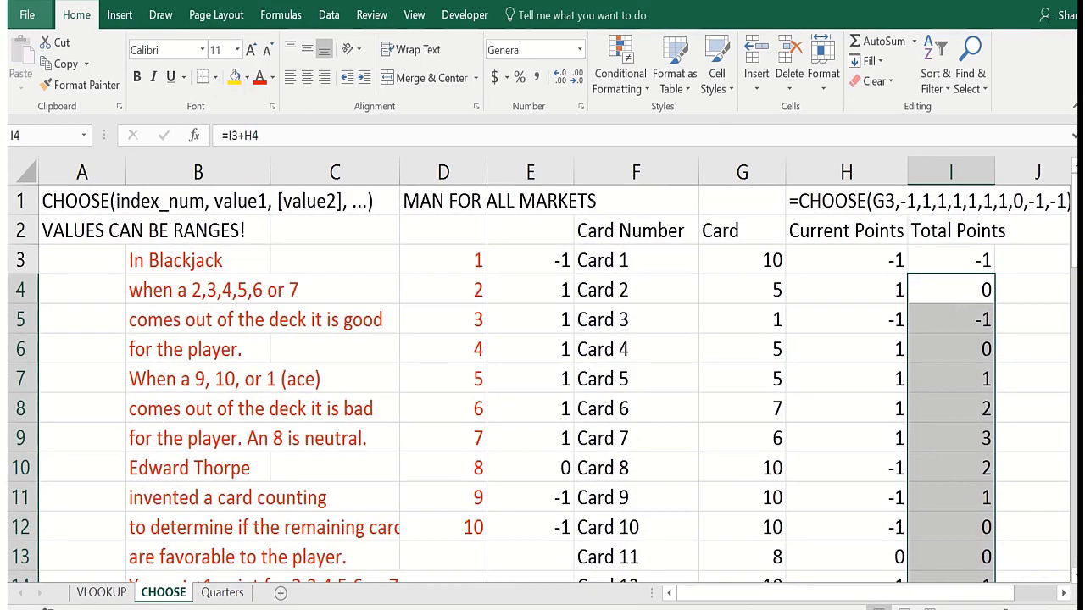
Open the Quarters sheet and examine which quarter is assigned to each month in D4:E15
left_click(219, 593)
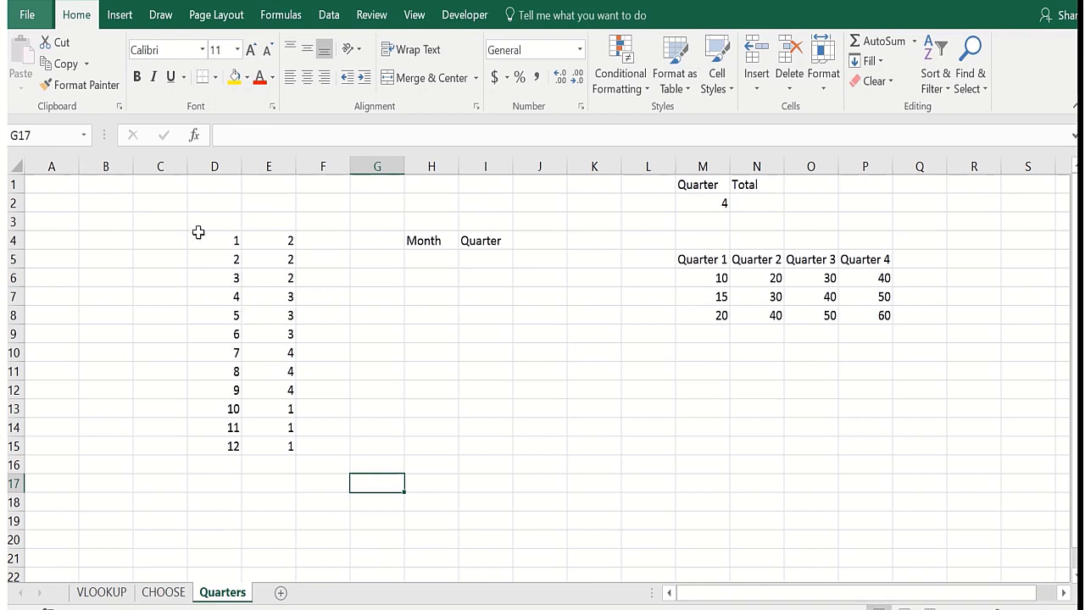
left_click(276, 413)
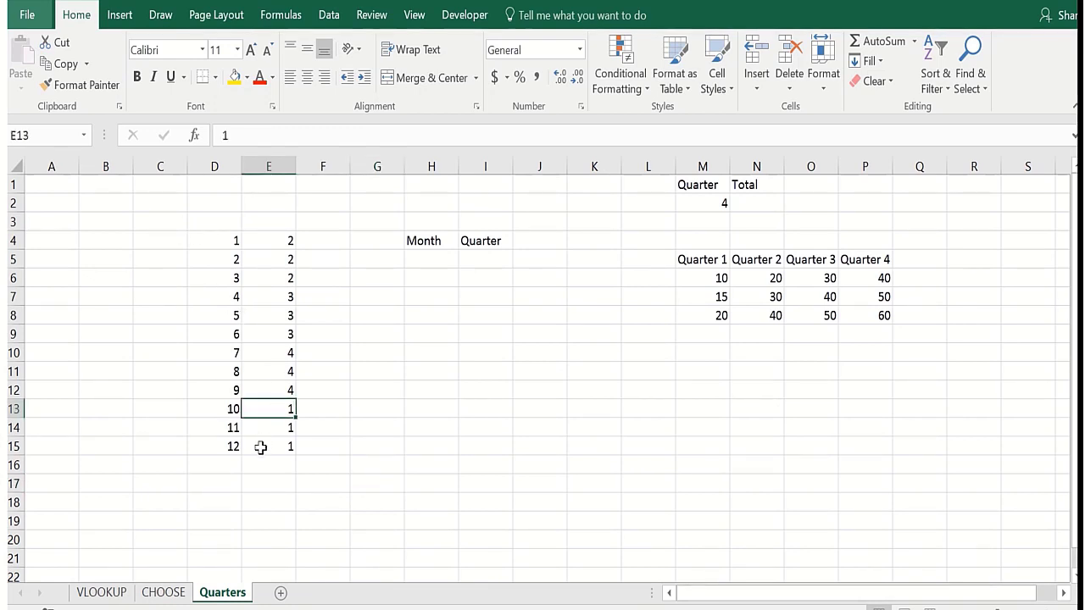
left_click(260, 447)
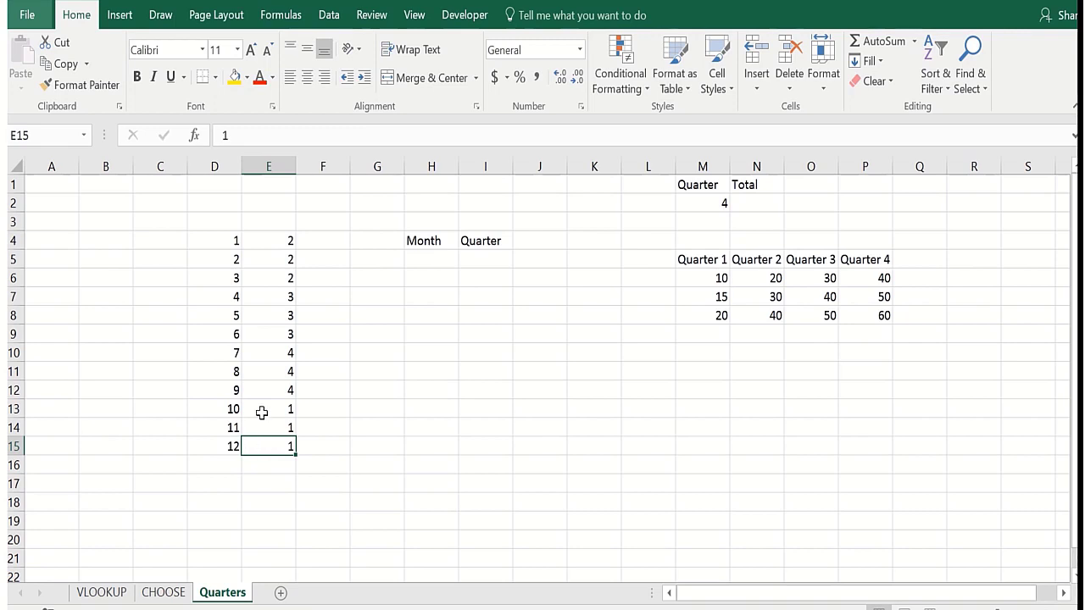
left_click(263, 410)
left_click(266, 448)
left_click(269, 240)
left_click(265, 278)
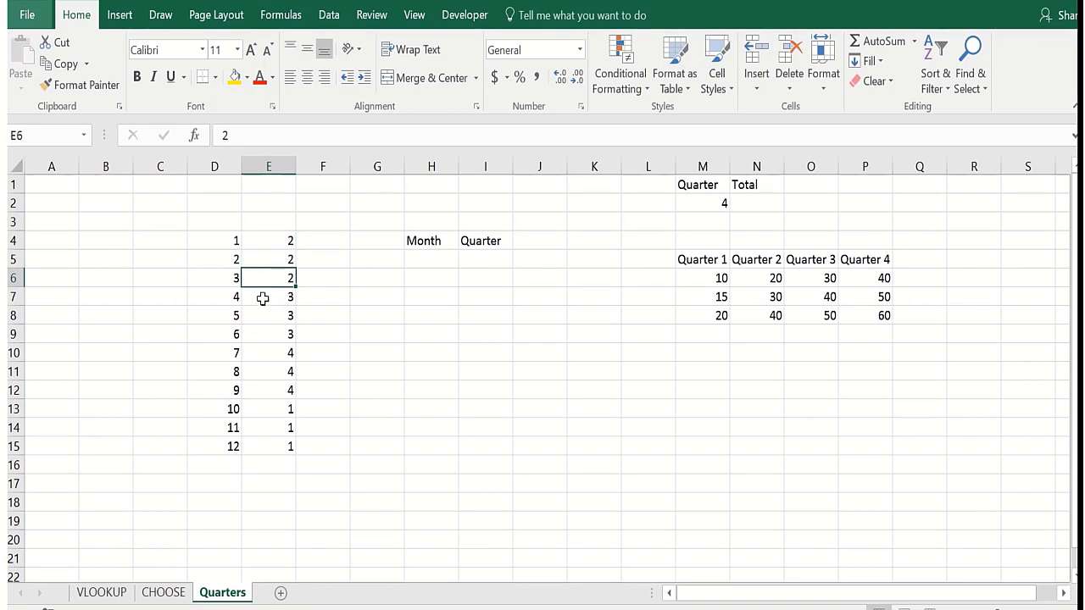
left_click(262, 334)
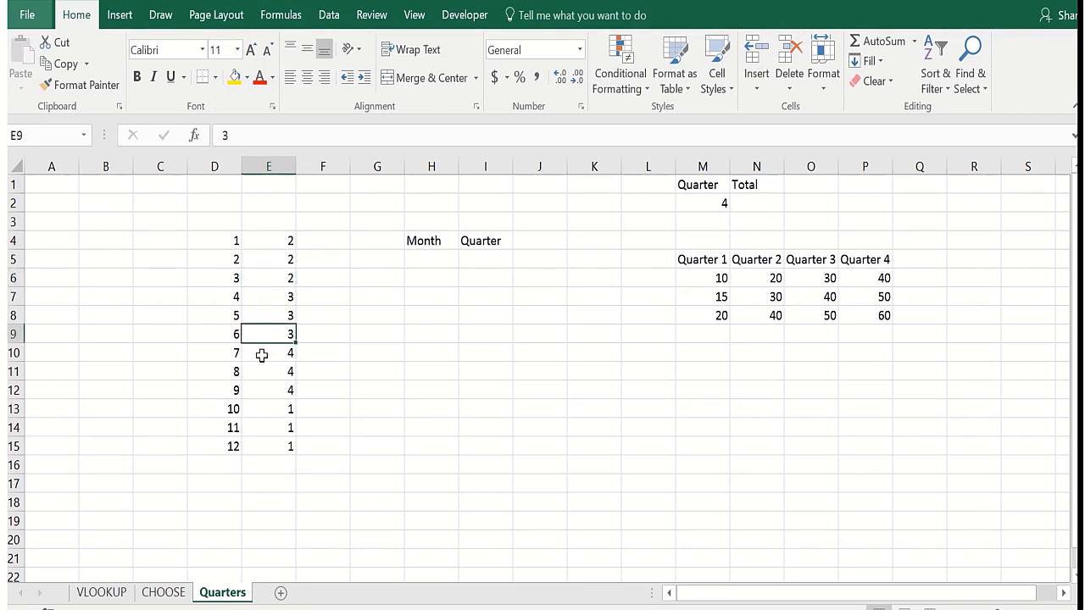
left_click(262, 354)
left_click(263, 390)
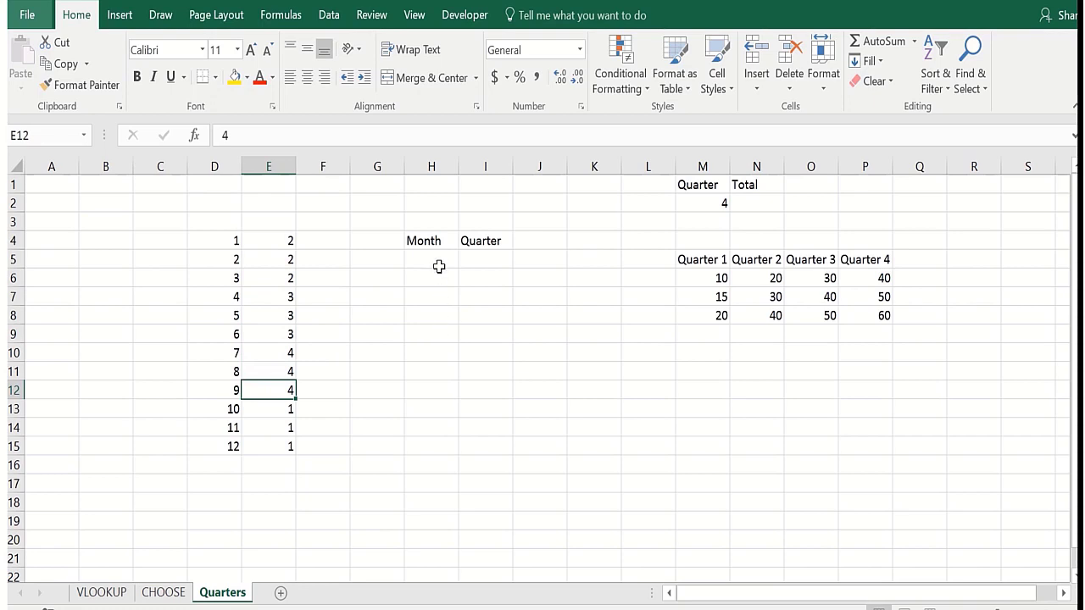
Enter month 10 in H5 under the Month heading
left_click(497, 265)
left_click(449, 261)
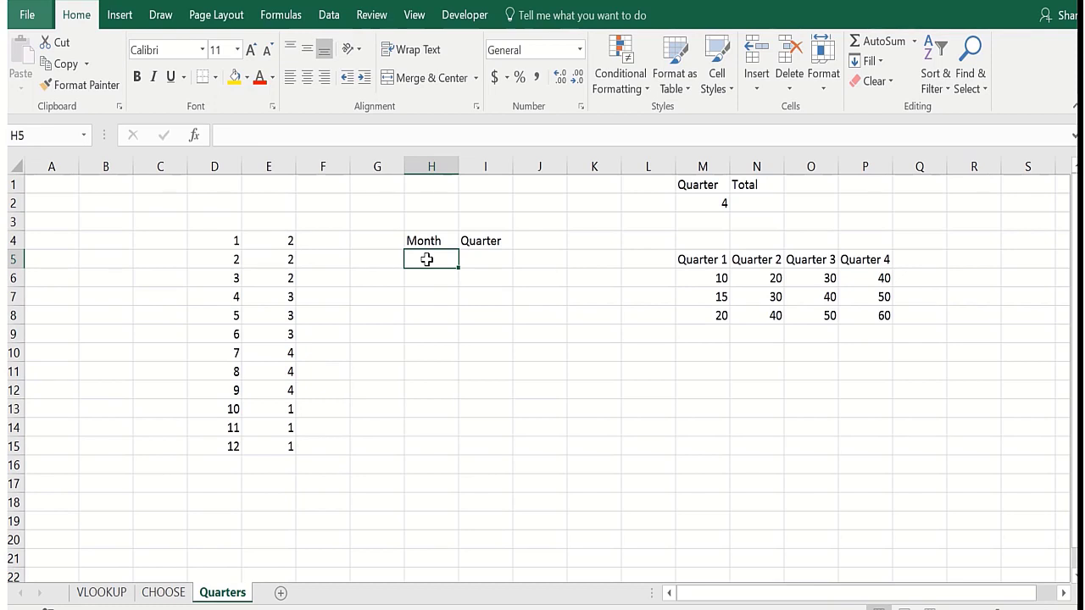
type("10")
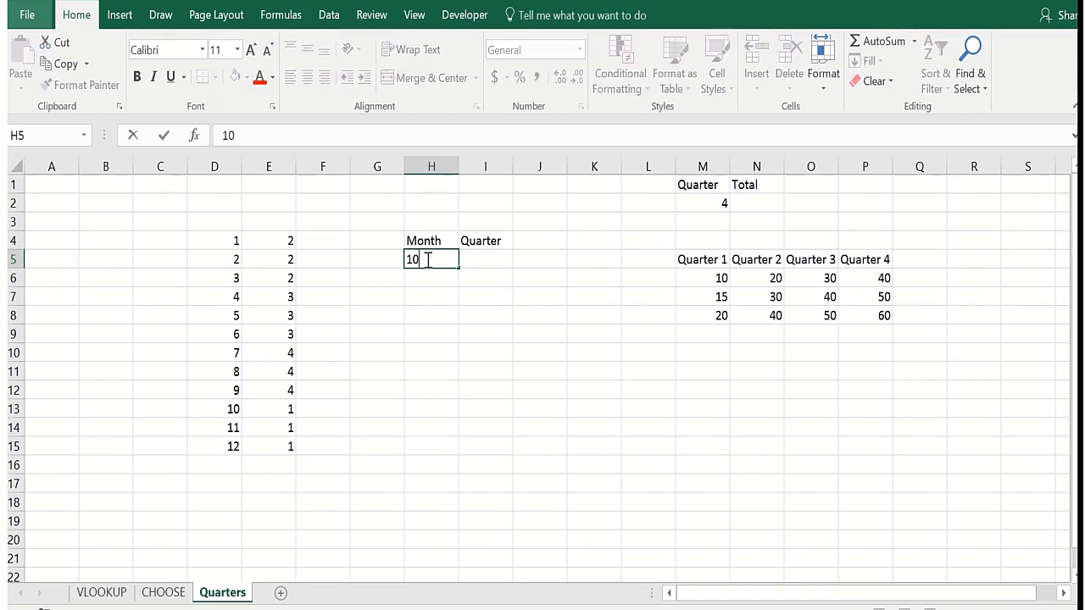
key("Return")
Enter =CHOOSE(H5,2,2,2,3,3,3,4,4,4,1,1,1) in I5 under the Quarter heading
left_click(476, 264)
type("=")
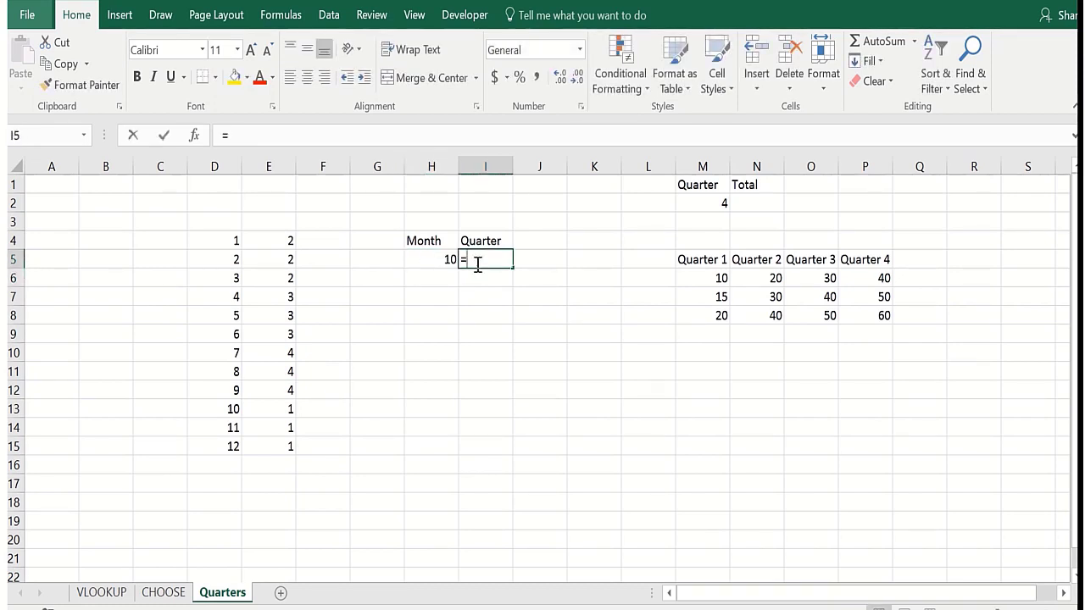
type("CHOOSE")
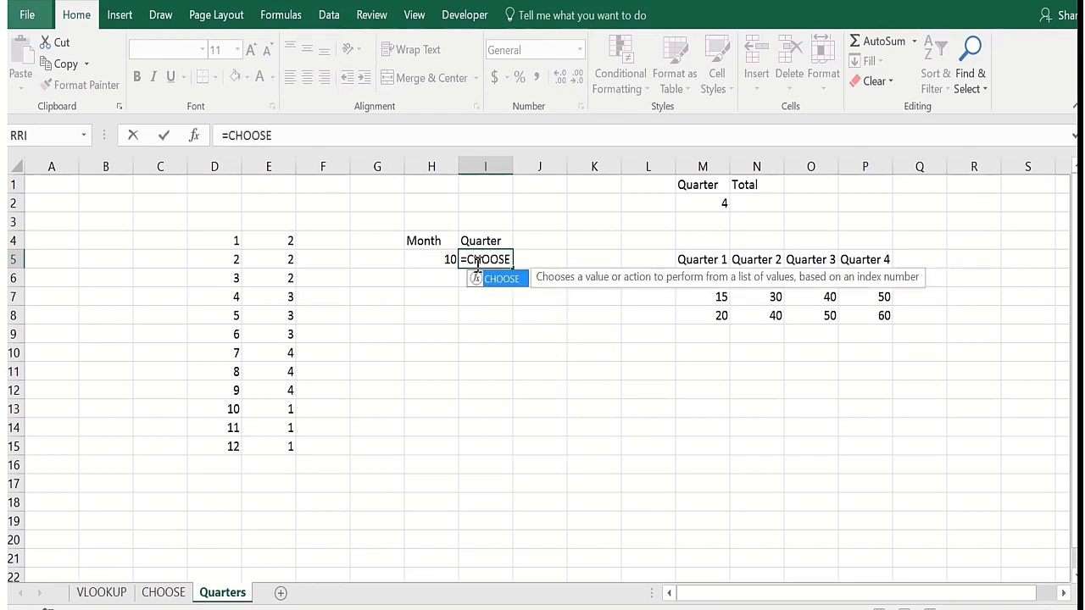
type("(")
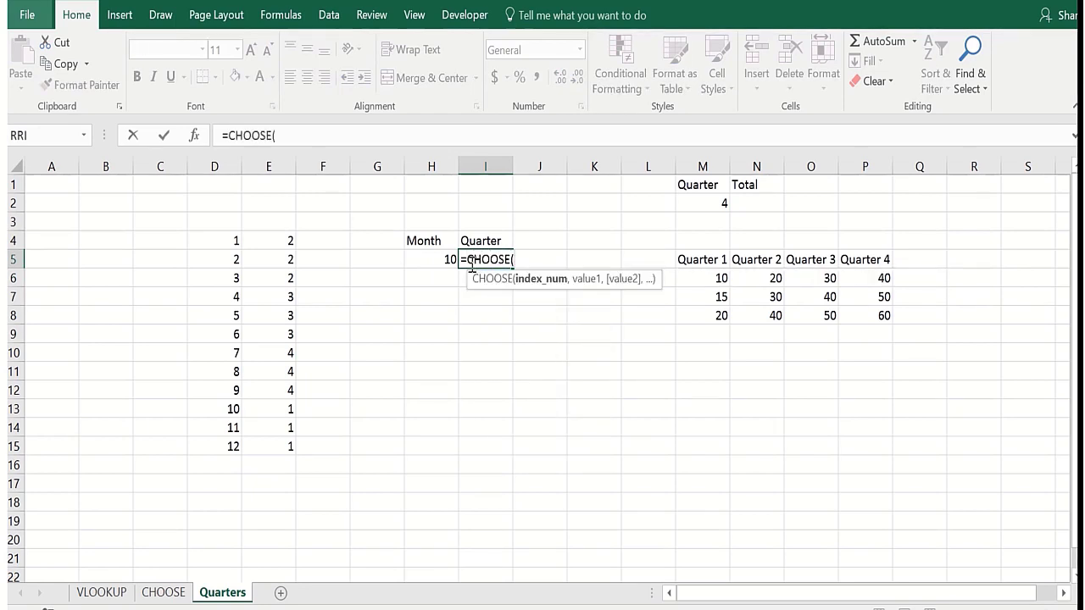
left_click(434, 261)
type(",")
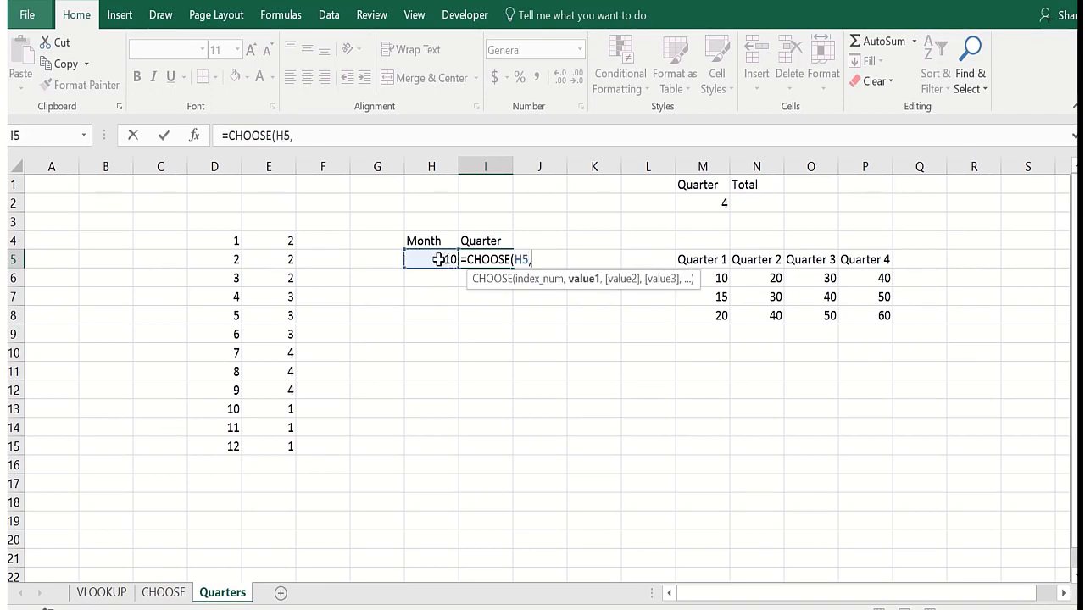
type("2,")
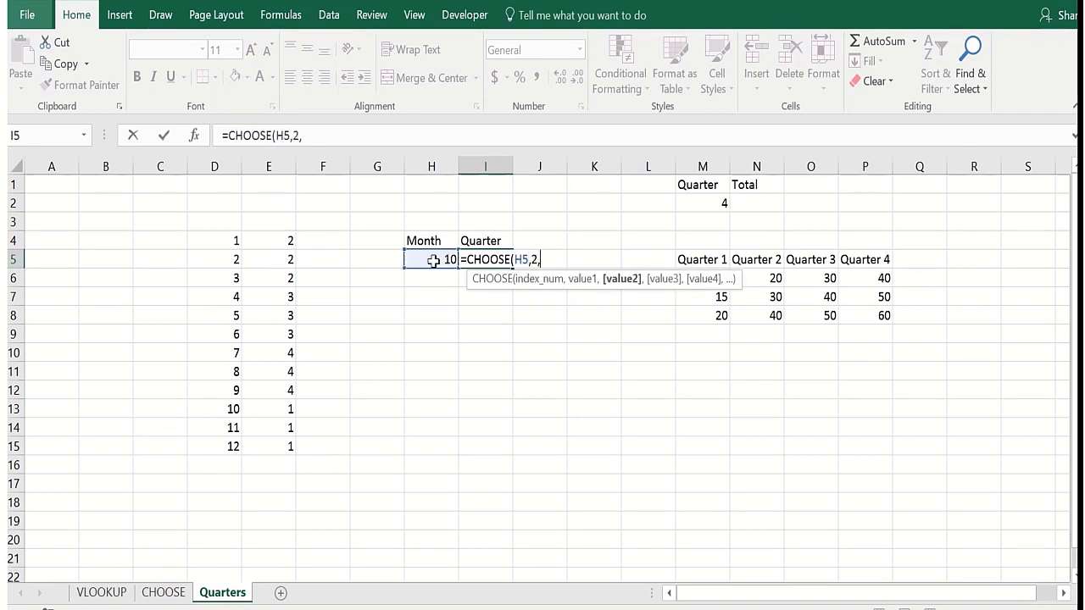
type("2,2,3")
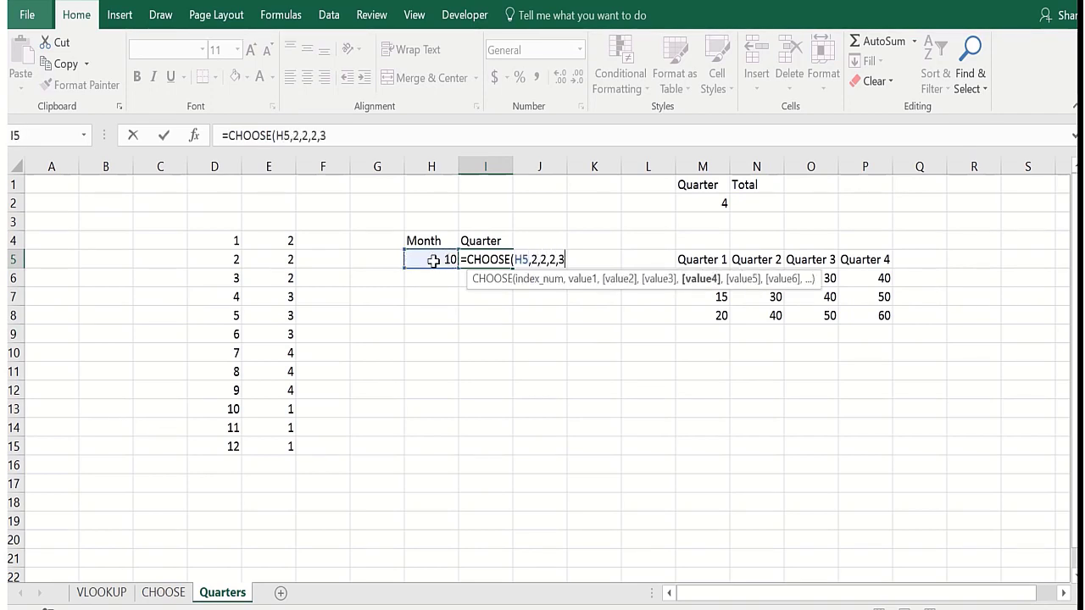
type(",3,3,")
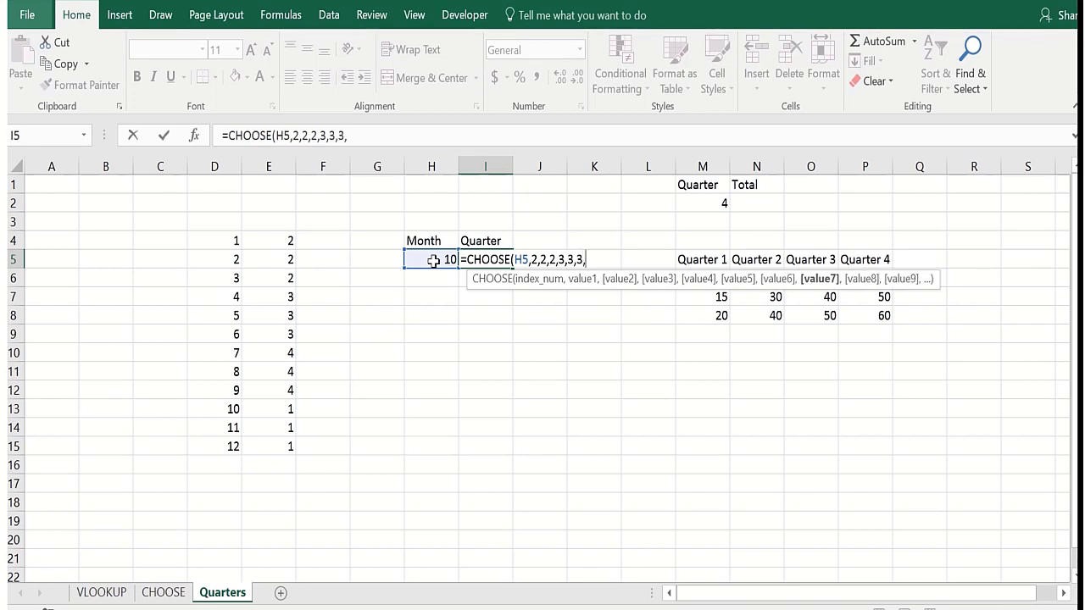
type("4,4,4,")
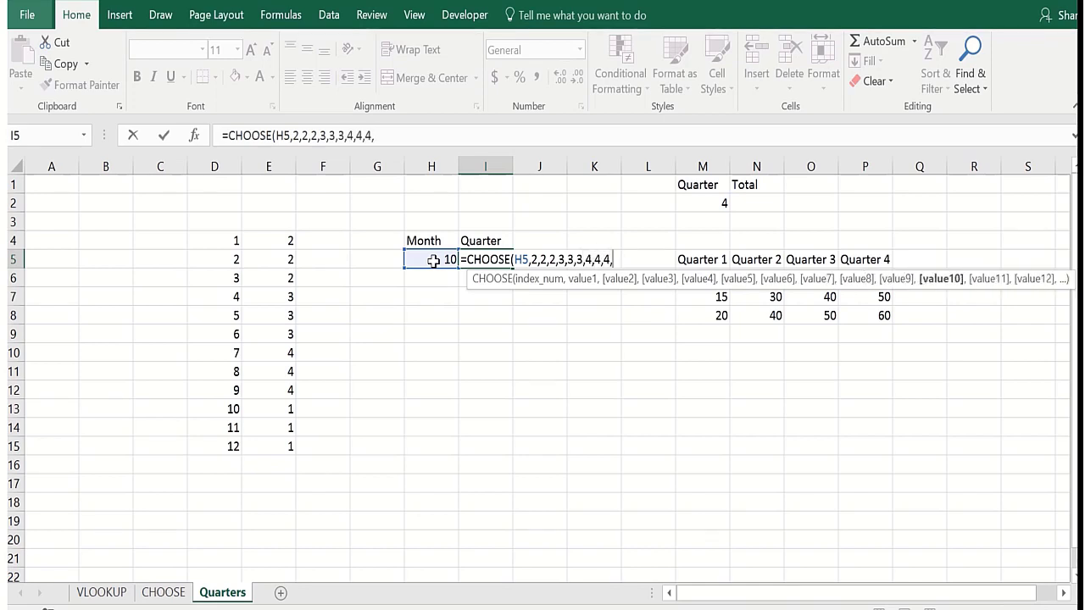
type("1,1")
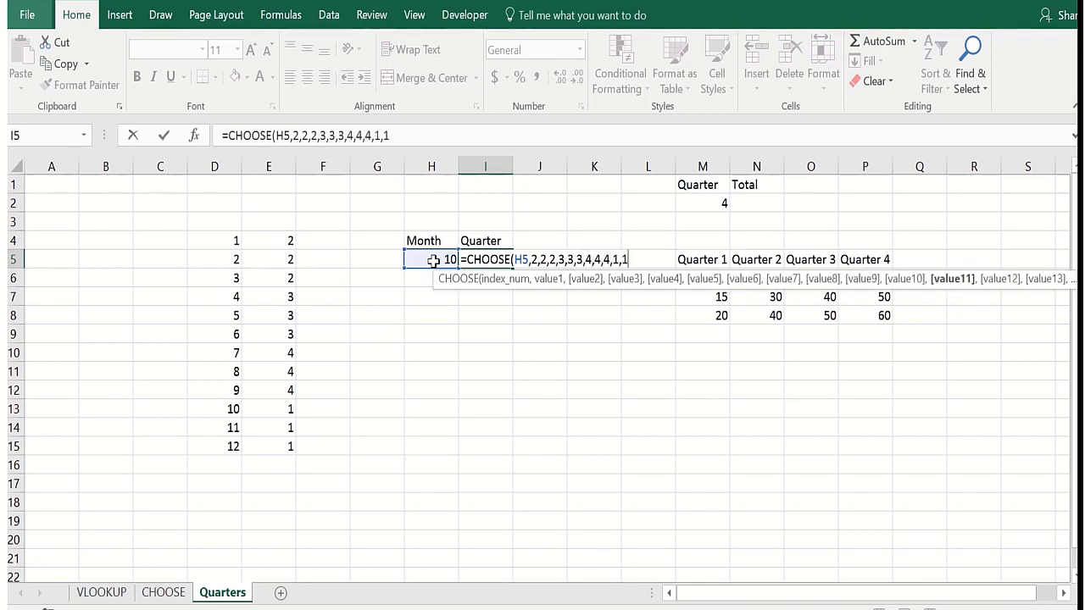
type(",1")
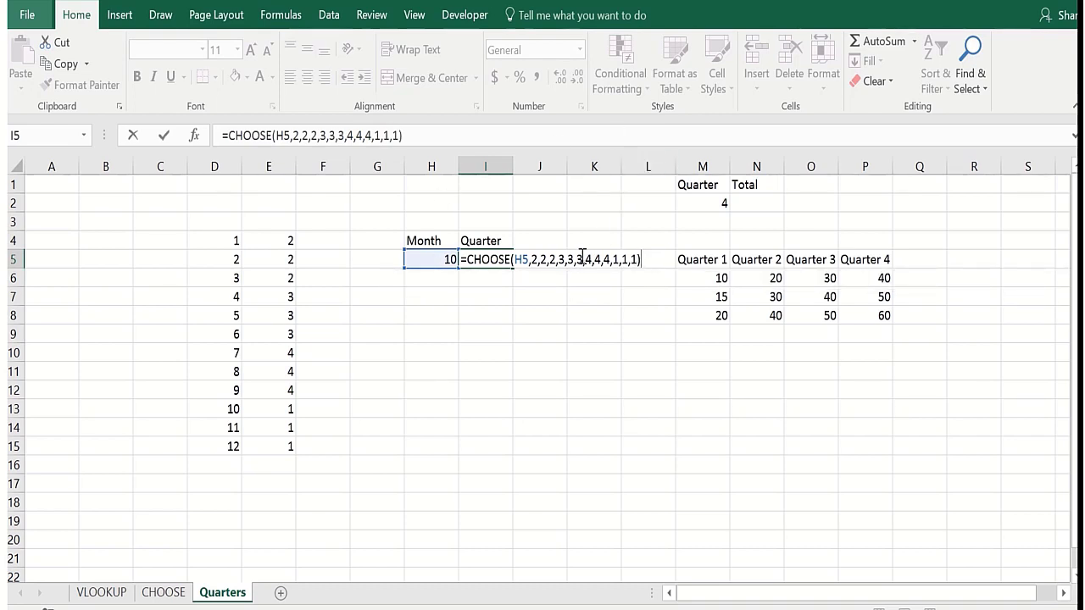
left_click(491, 280)
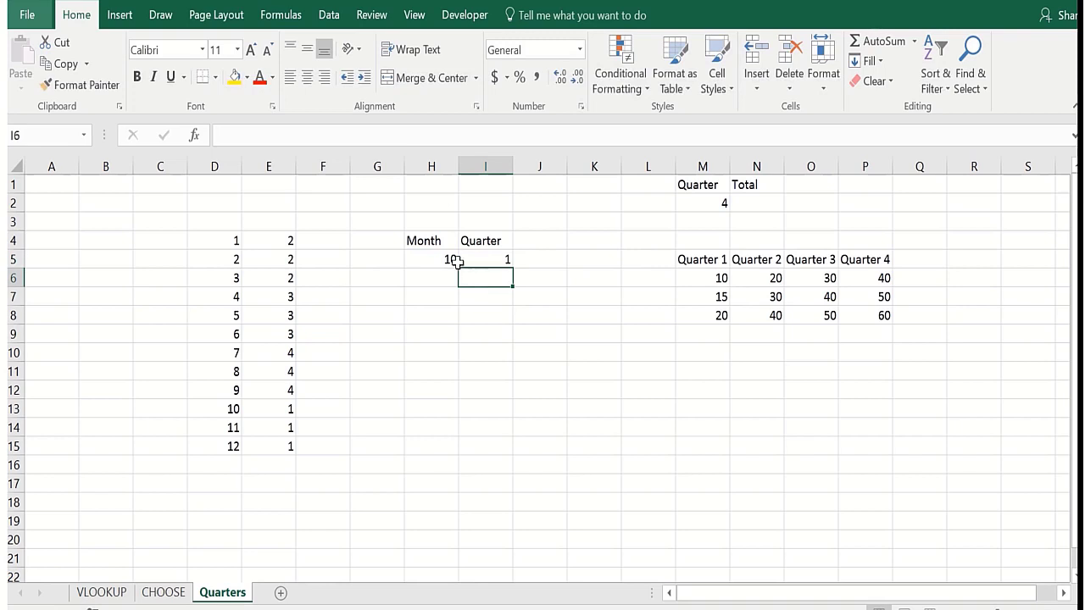
Test the CHOOSE formula by setting the month in H5 to 1, 4 and finally 7
left_click(432, 261)
type("1")
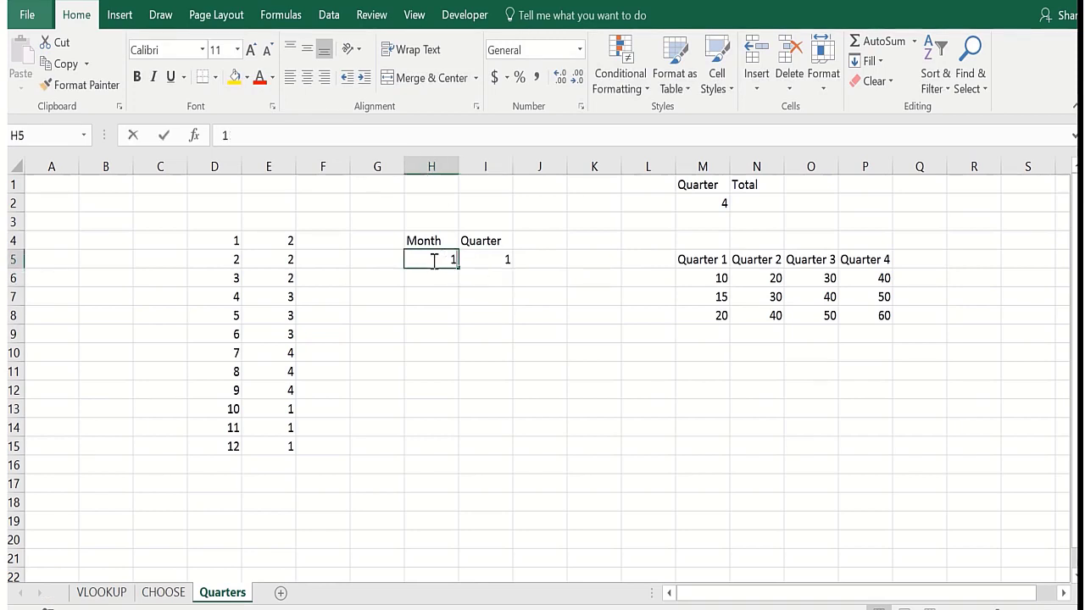
key("Return")
left_click(433, 260)
type("4")
key("Return")
left_click(432, 260)
type("7")
key("Return")
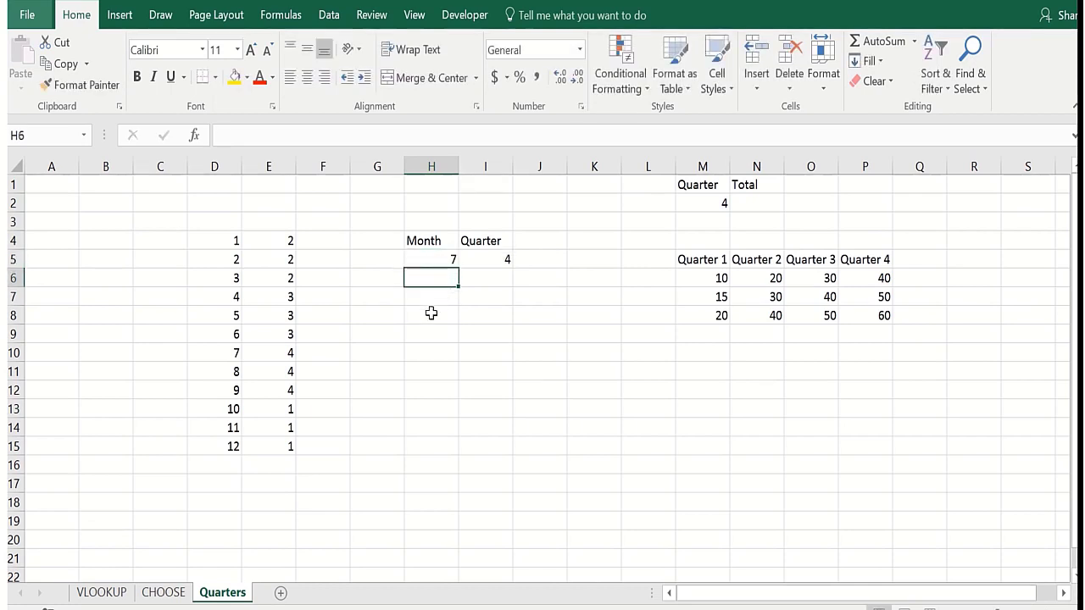
Display the I5 formula as text in H9 with FORMULATEXT
left_click(421, 329)
type("=FORM")
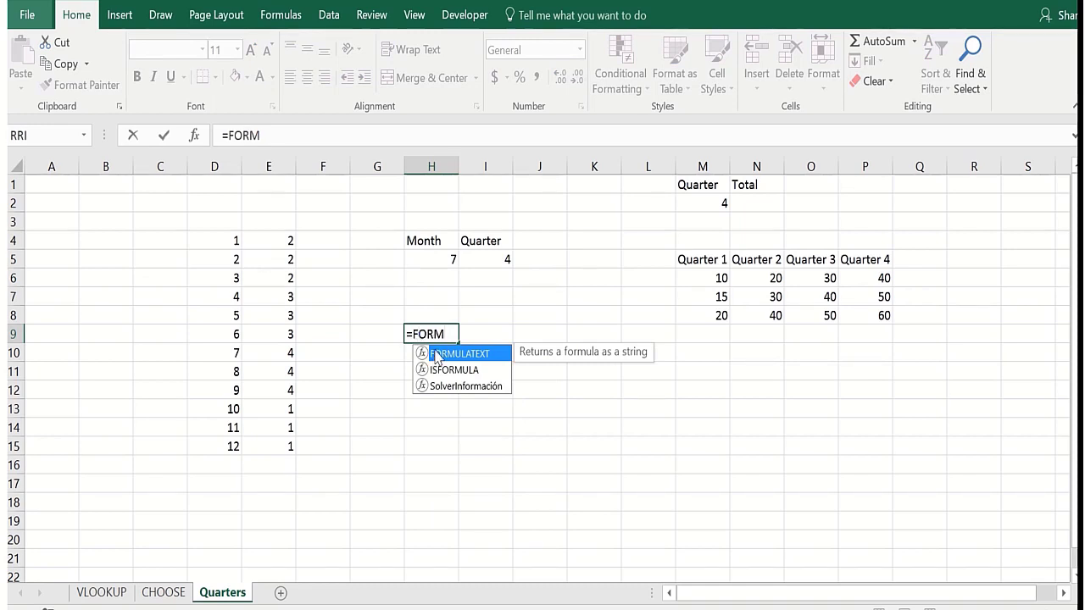
double_click(436, 353)
left_click(484, 260)
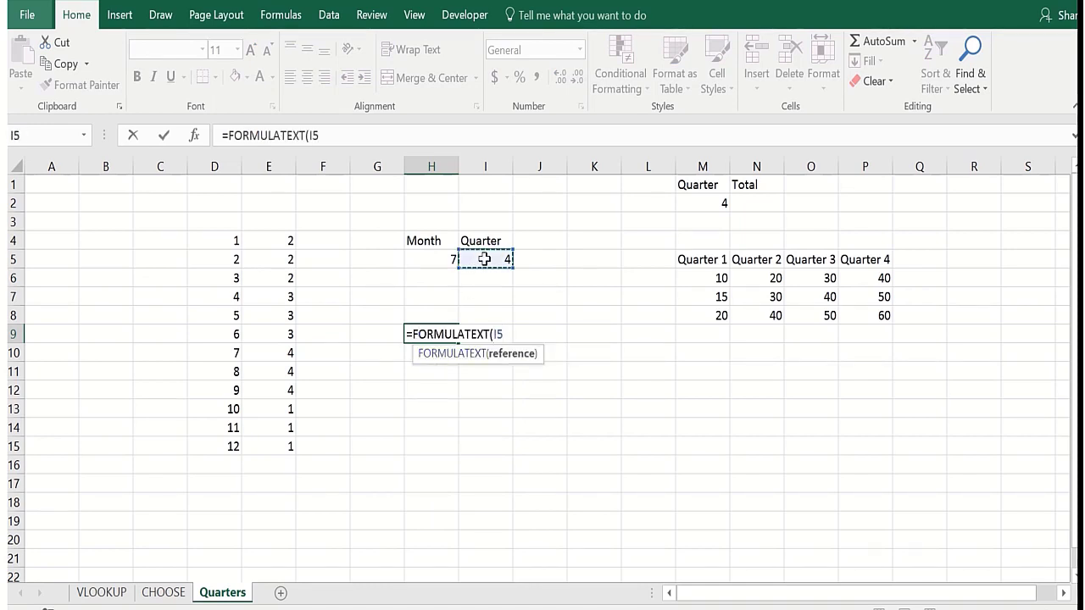
key("Return")
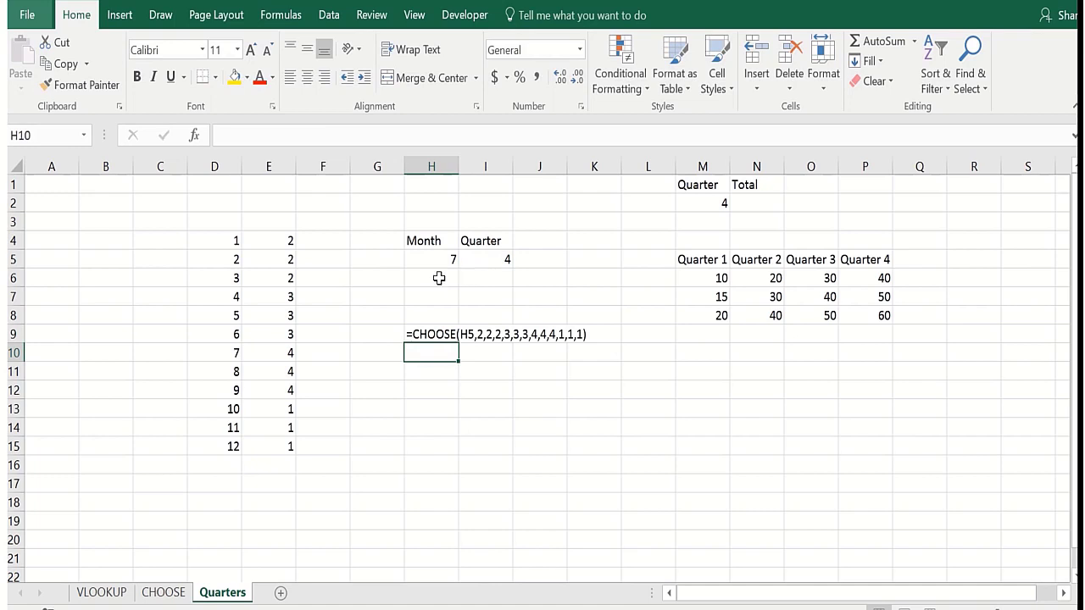
Enter month 8 in H6 and the lookup formula =VLOOKUP(H5,D4:E15,2) in I6
left_click(438, 277)
type("8")
key("Return")
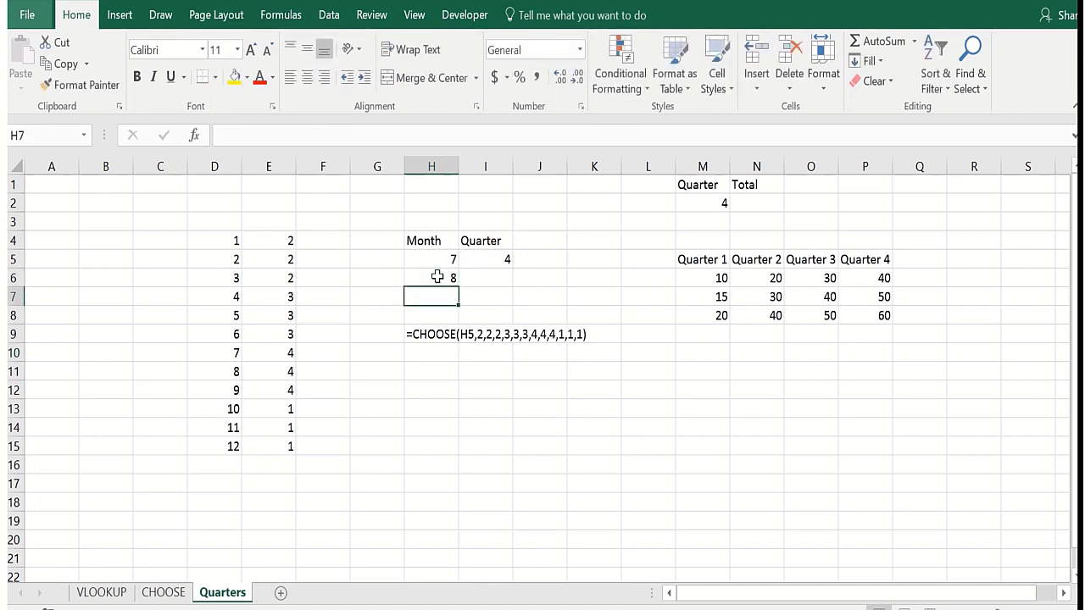
key("Up")
key("Right")
type("=VLO")
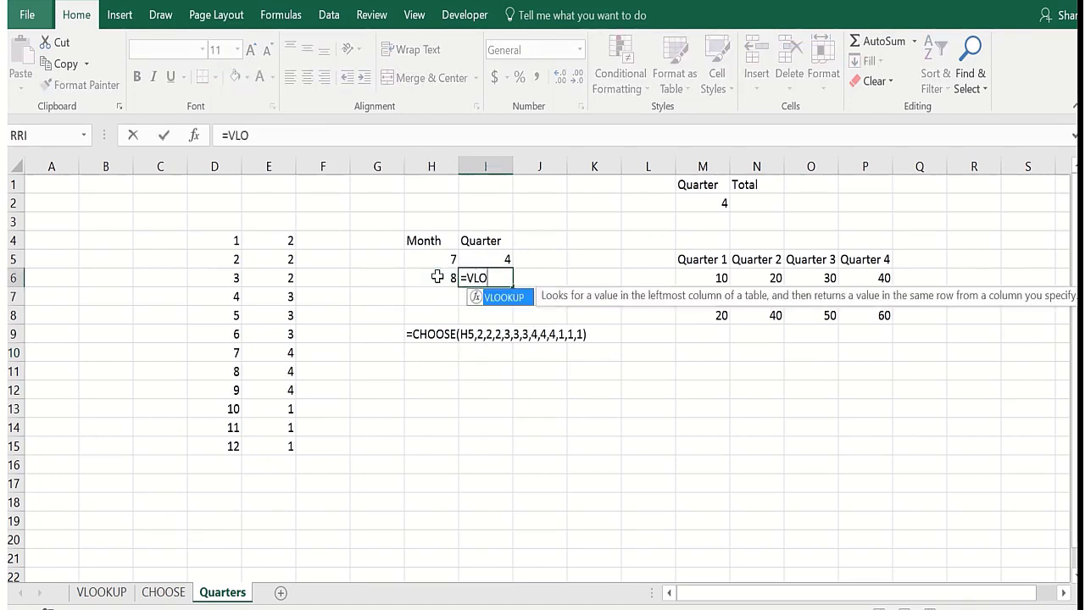
type("OKUP(")
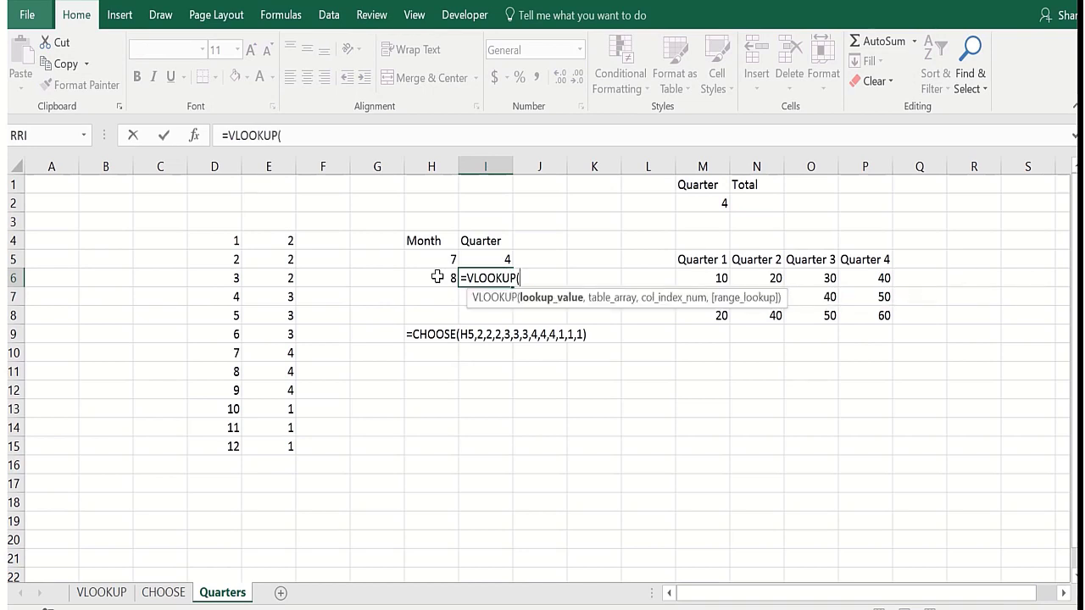
left_click(437, 260)
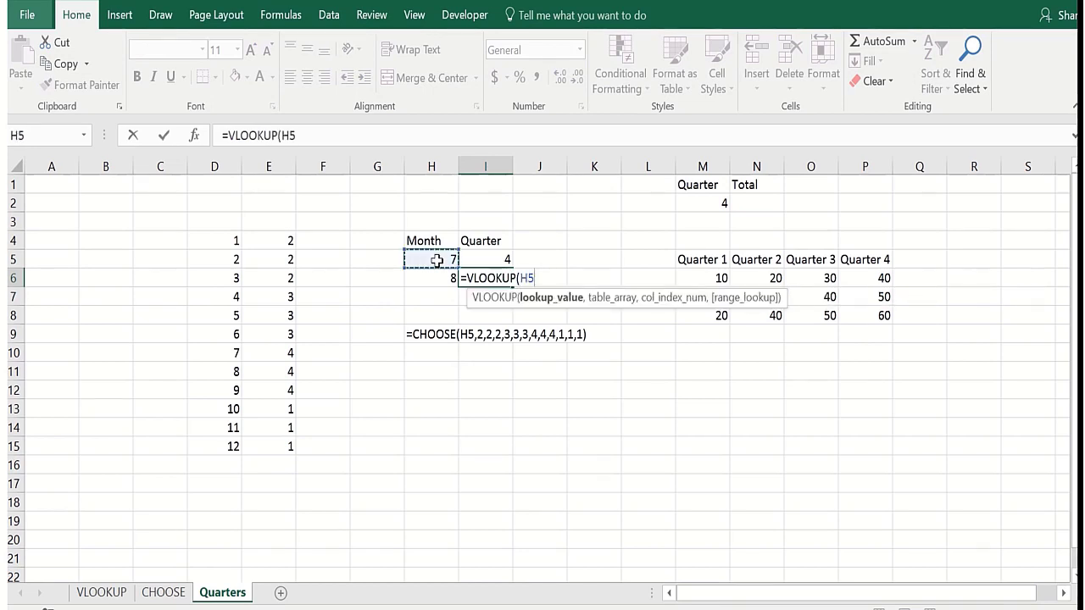
type(",")
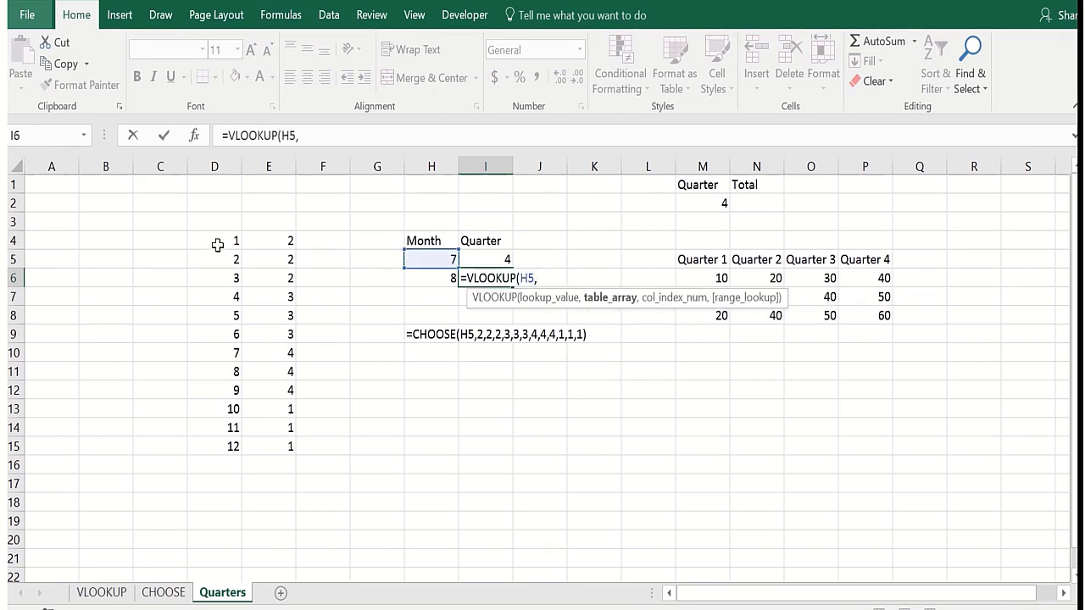
left_click_drag(219, 242, 270, 445)
type(",2")
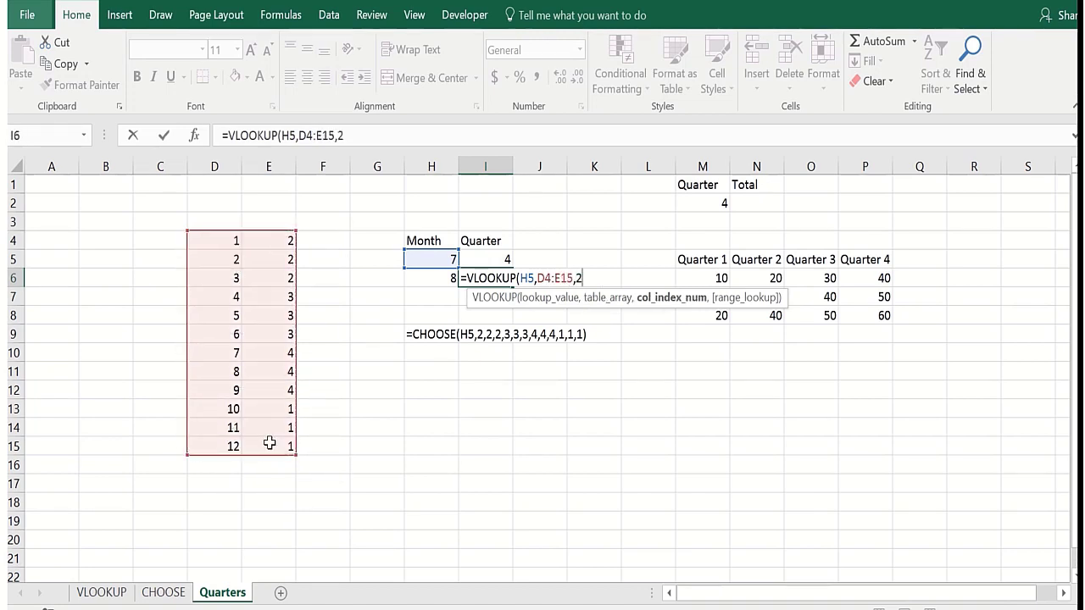
type(")")
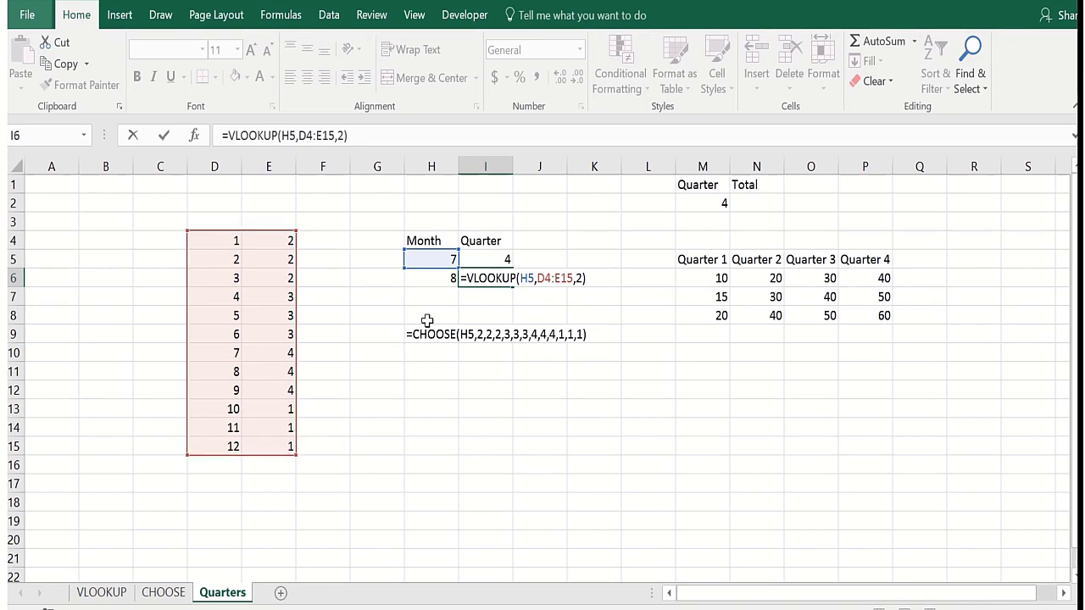
key("Return")
Set the month in H6 to 10 and check the VLOOKUP formula in I6
left_click(427, 279)
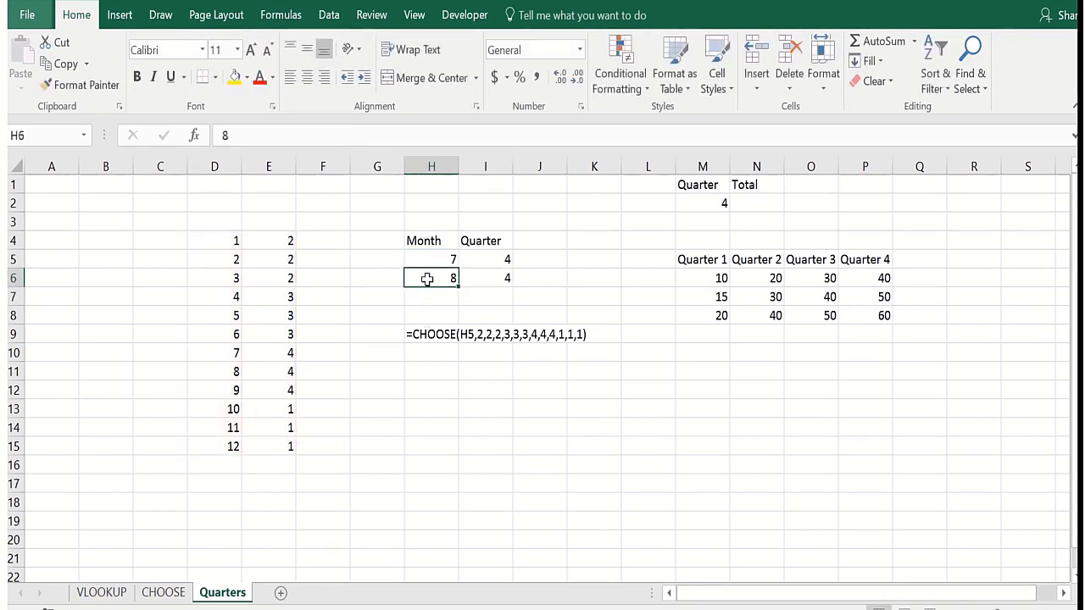
type("10")
key("Return")
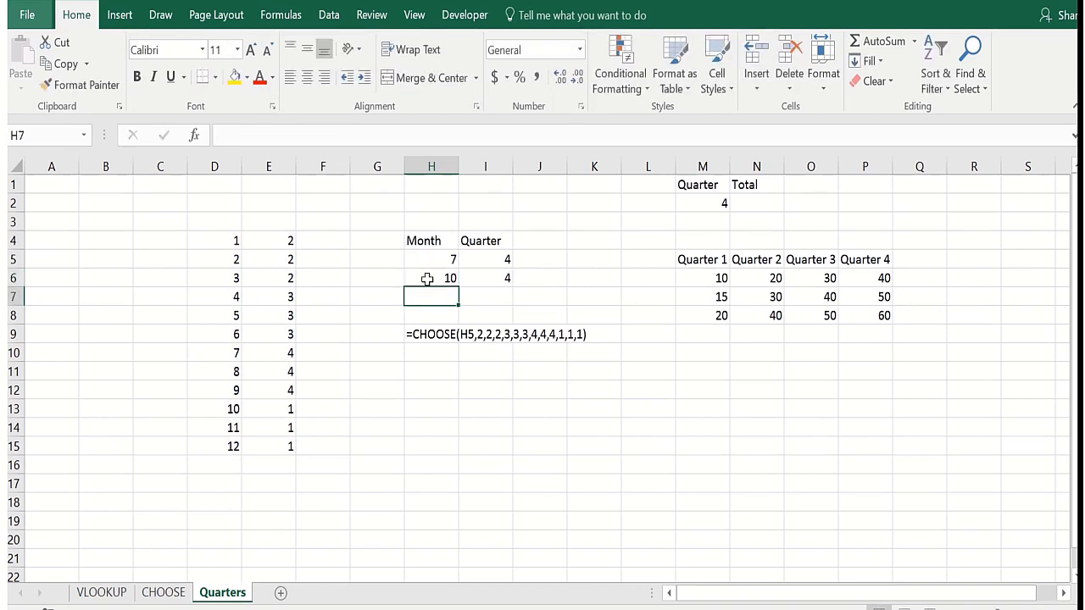
left_click(427, 279)
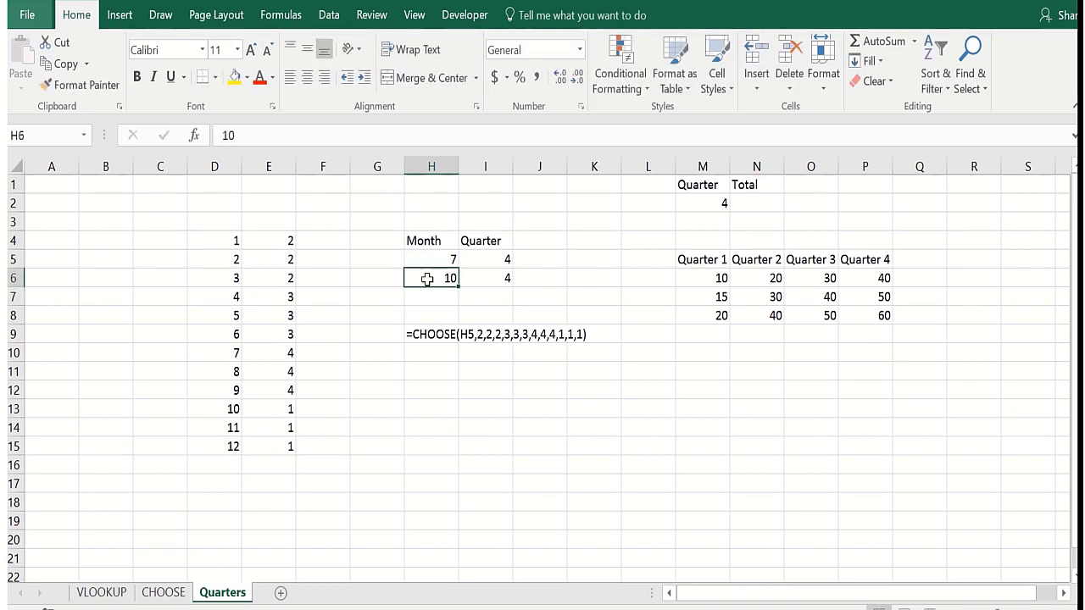
key("Right")
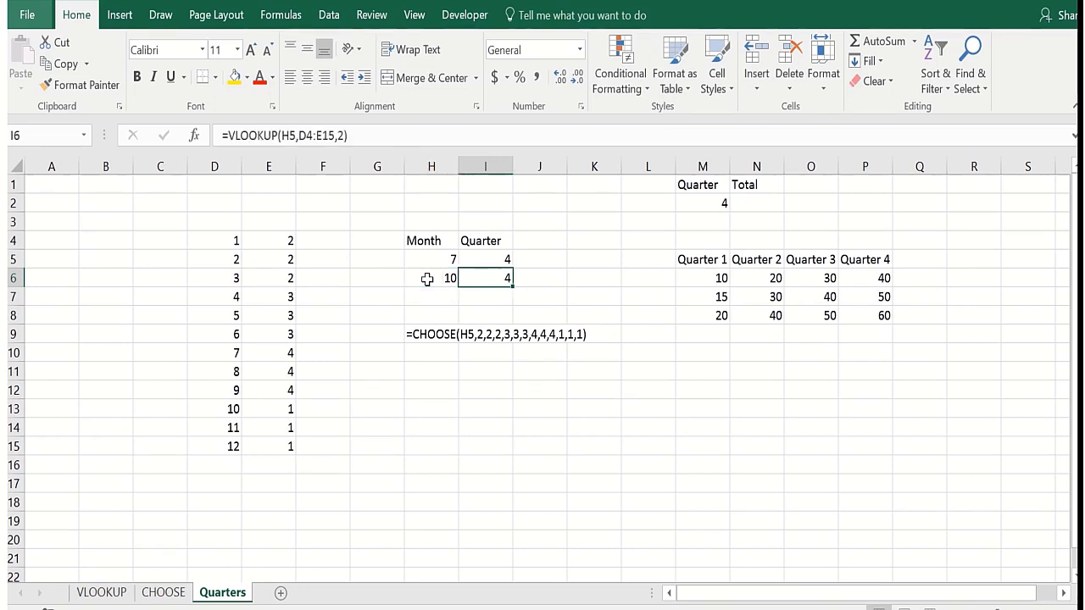
Change the lookup value of the VLOOKUP formula in I6 to H6, giving =VLOOKUP(H6,D4:E15,2)
left_click(427, 279)
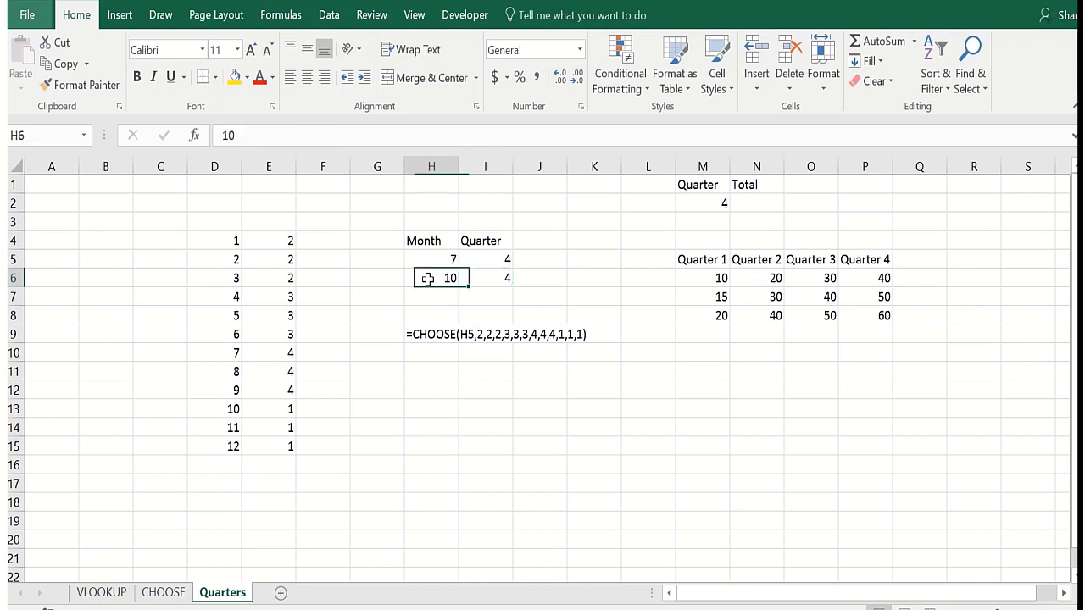
left_click(486, 279)
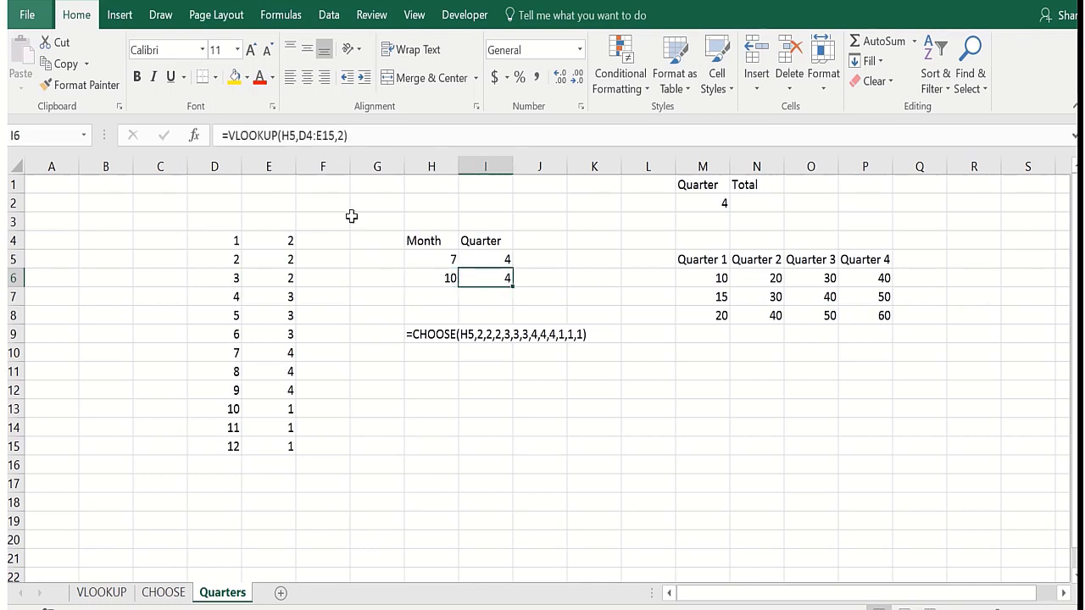
left_click(291, 136)
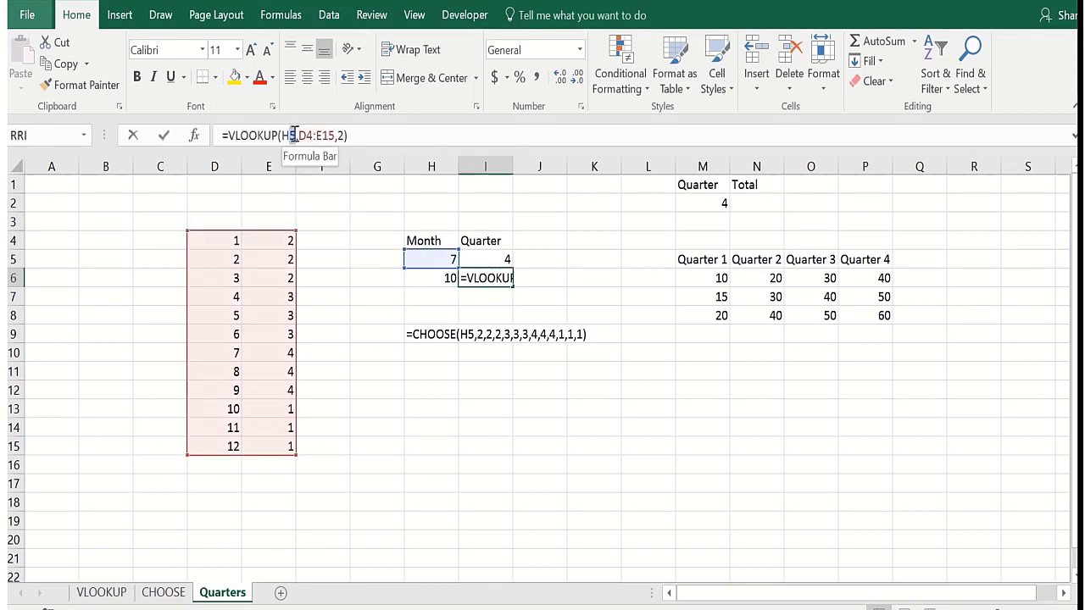
key("BackSpace")
type("6")
key("Return")
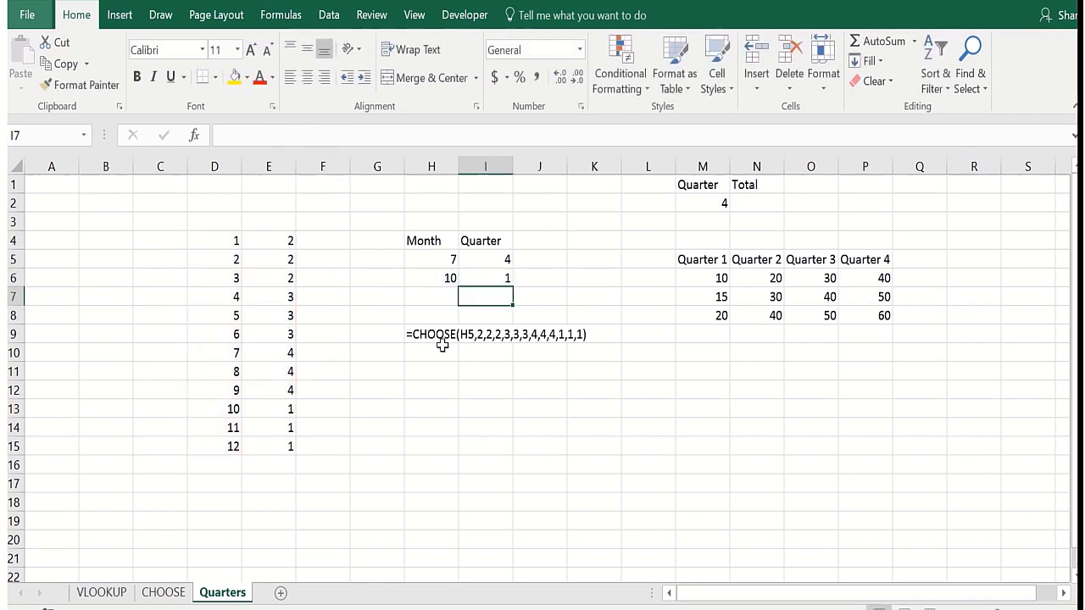
Test the VLOOKUP formula by setting the month in H6 to 1, 4, 7 and finally 10
left_click(430, 278)
type("1")
key("Return")
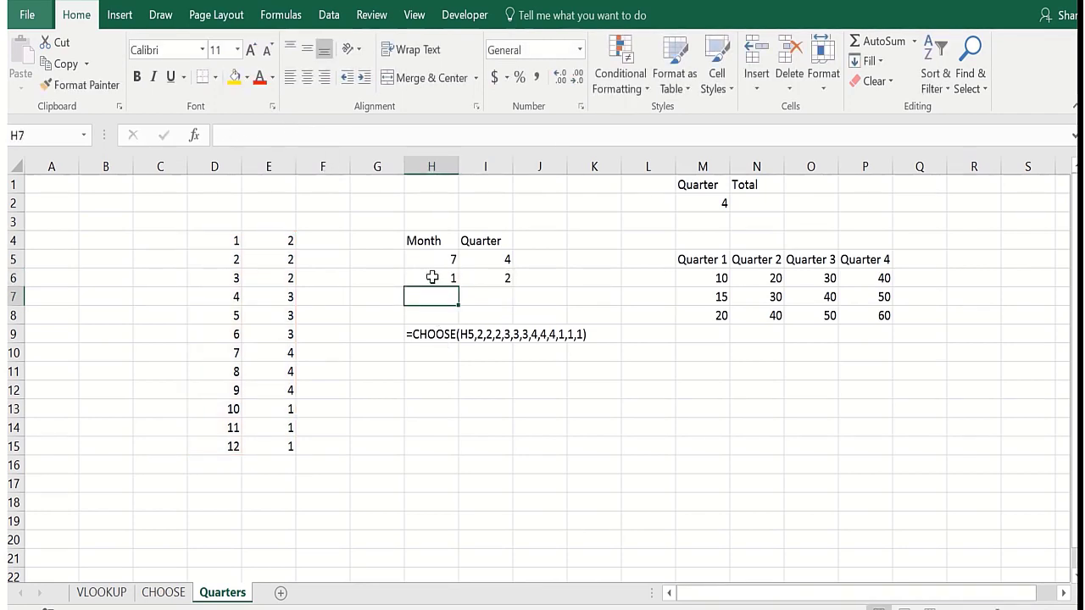
left_click(431, 277)
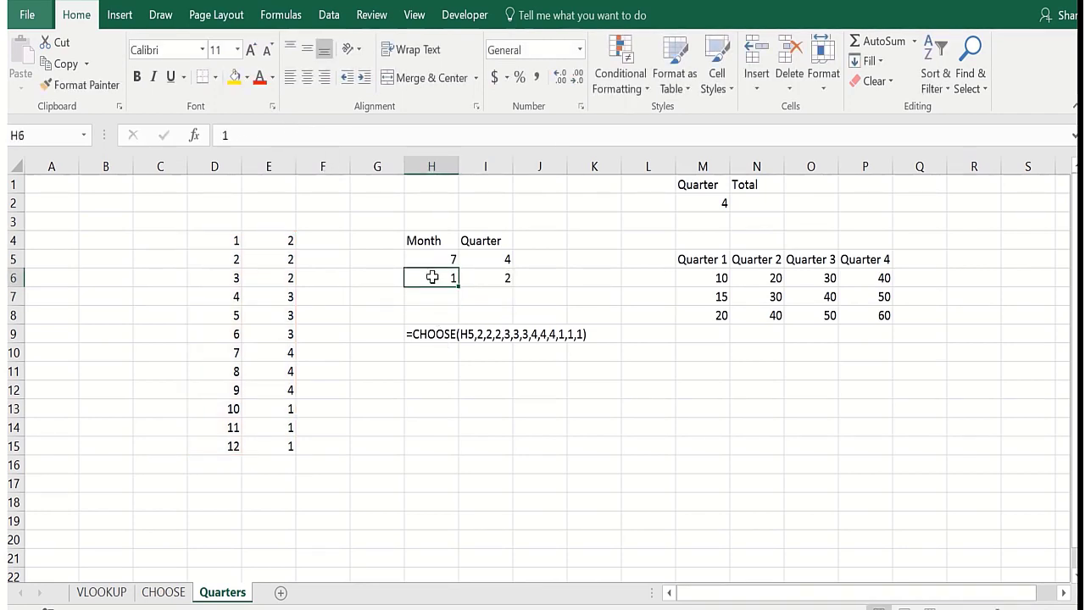
type("4")
key("Return")
left_click(431, 277)
type("7")
key("Return")
left_click(431, 277)
type("1")
key("Return")
Display the I6 formula as text in H11 with FORMULATEXT
key("Return")
key("Return")
key("Return")
key("Return")
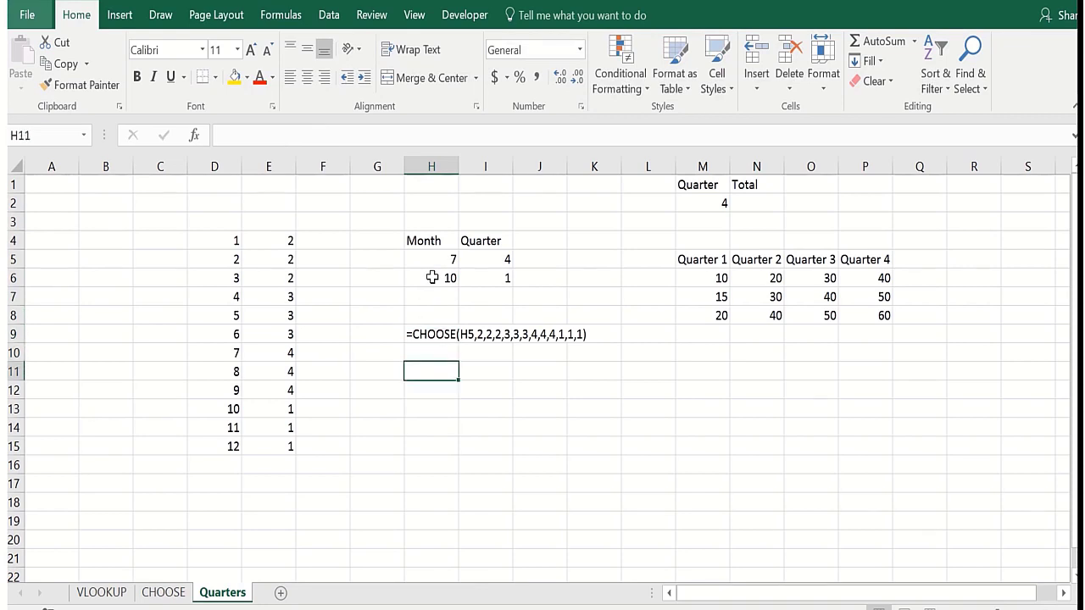
type("=FORM")
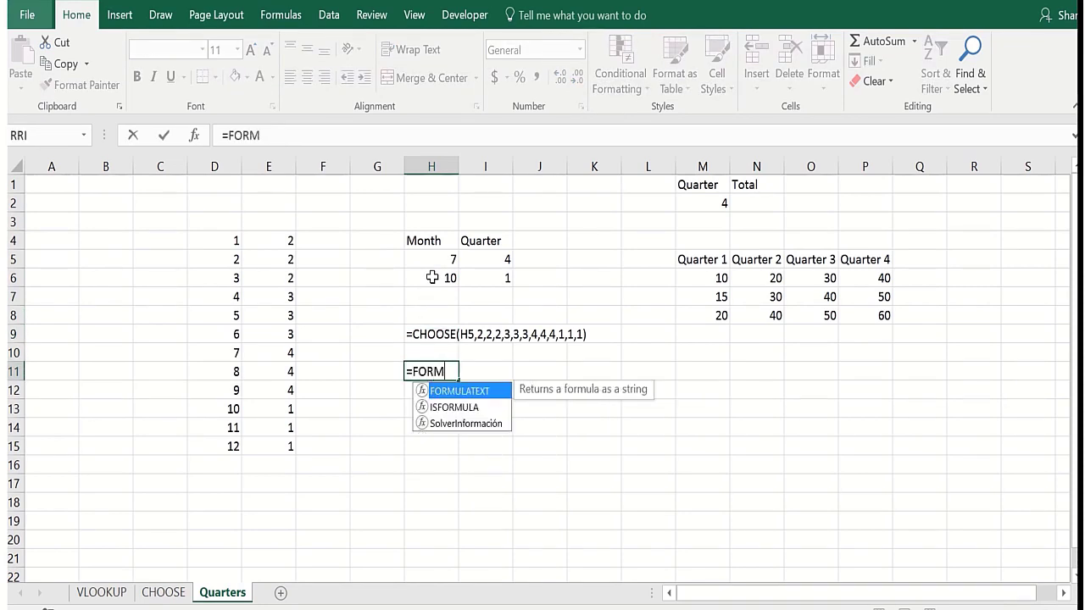
double_click(471, 392)
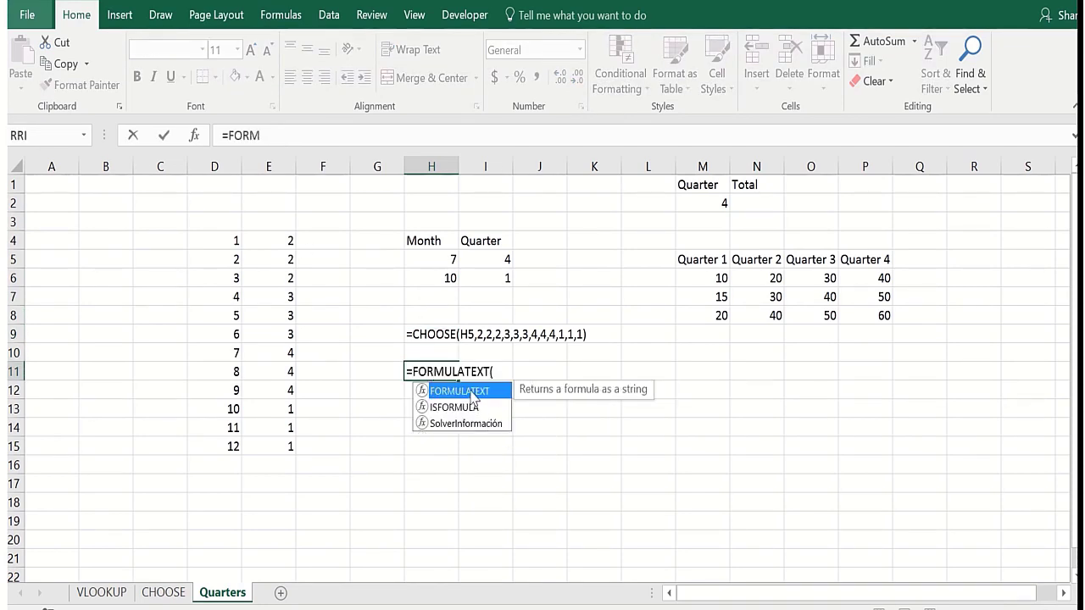
left_click(478, 278)
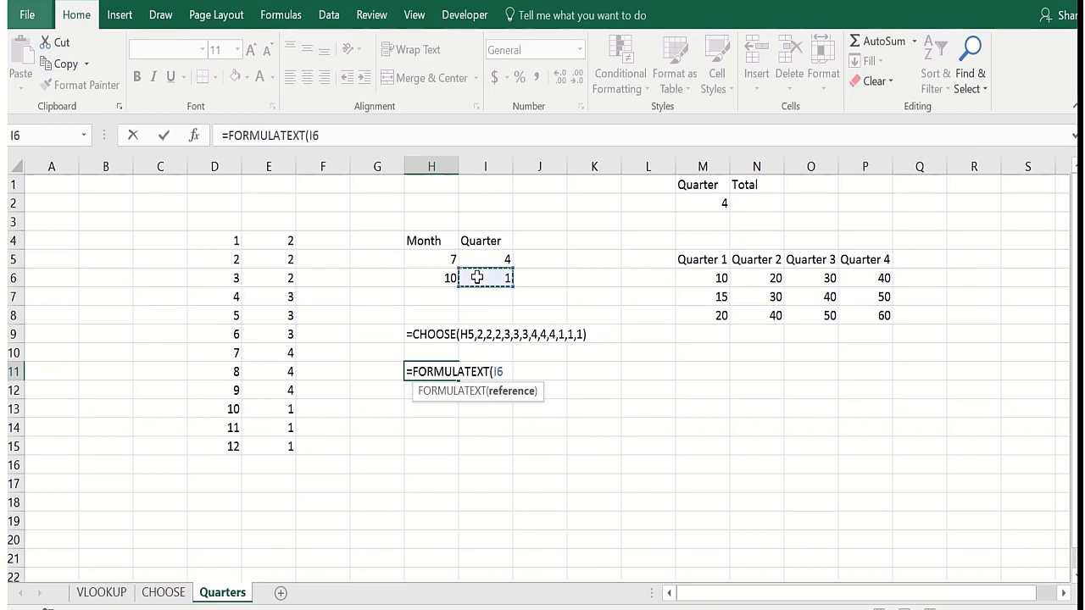
type(")")
key("Return")
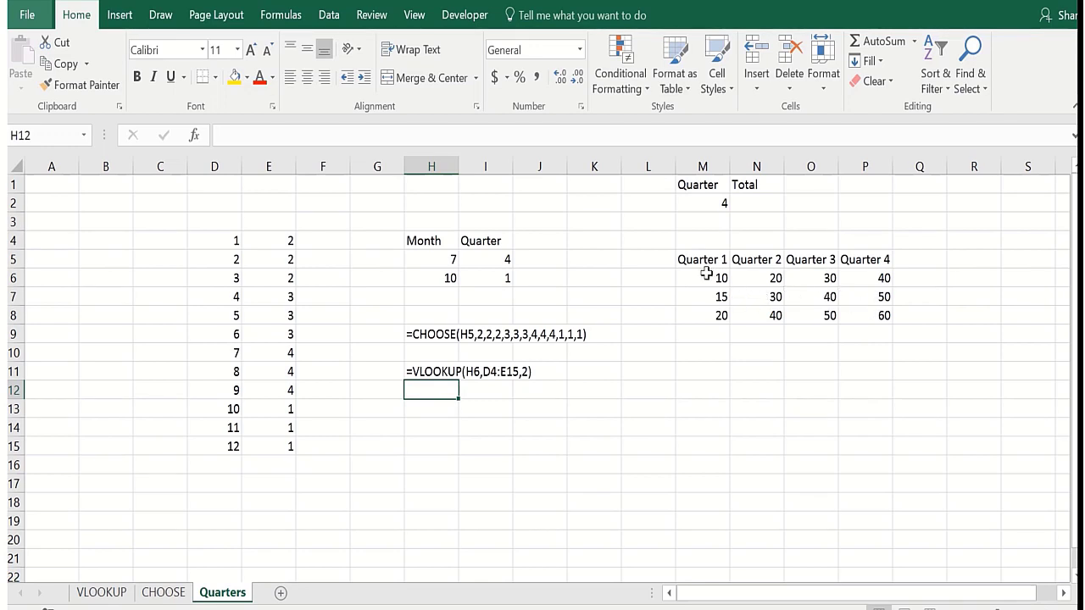
Start the Total formula in N2 with SUM around a CHOOSE function that uses quarter cell M2 as its index
left_click(707, 203)
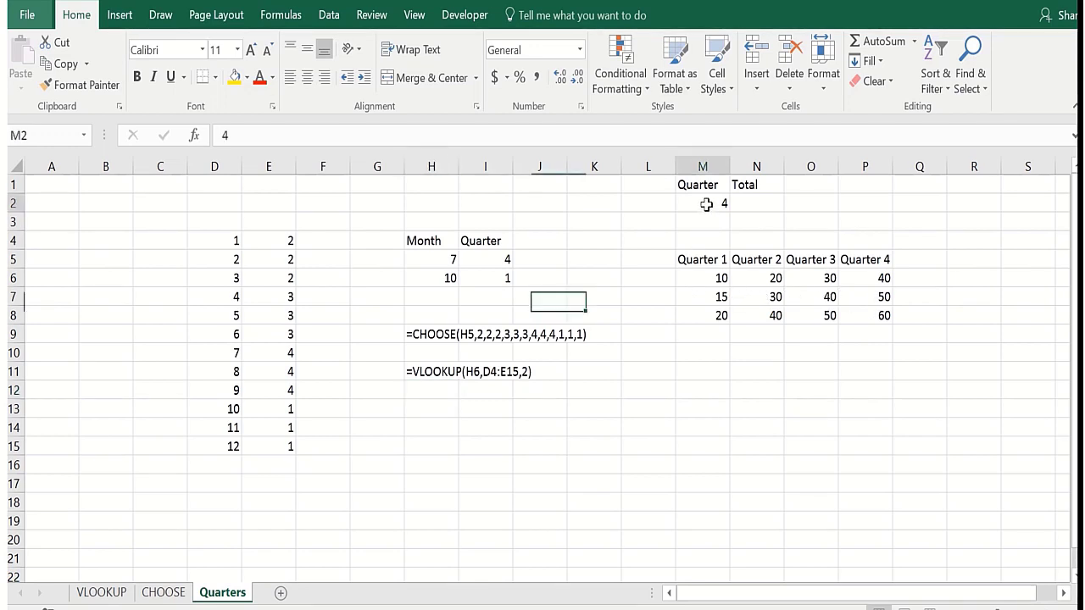
left_click(767, 205)
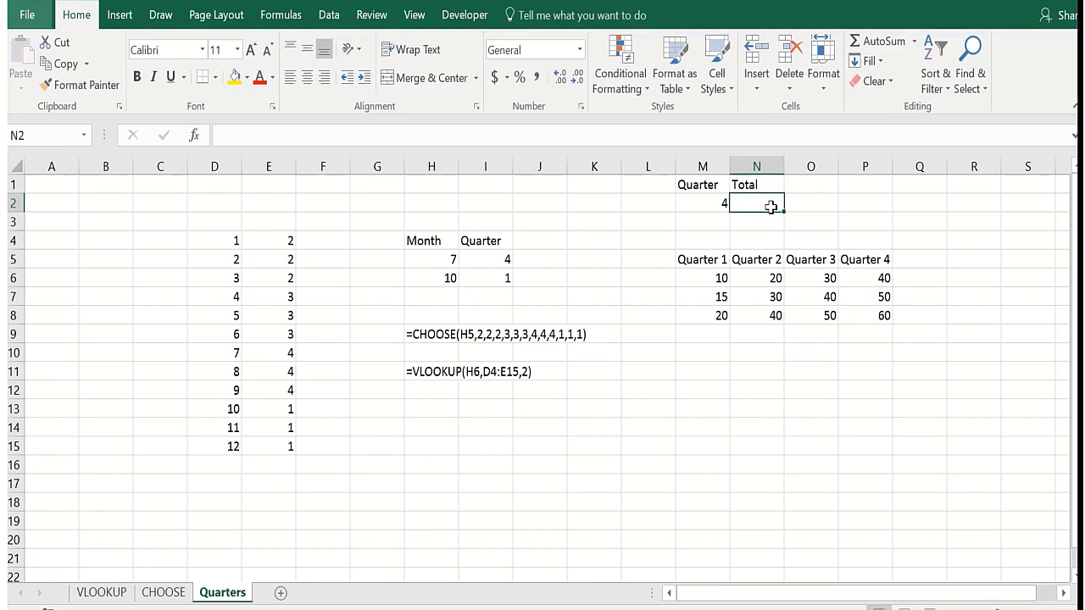
type("=SUM(")
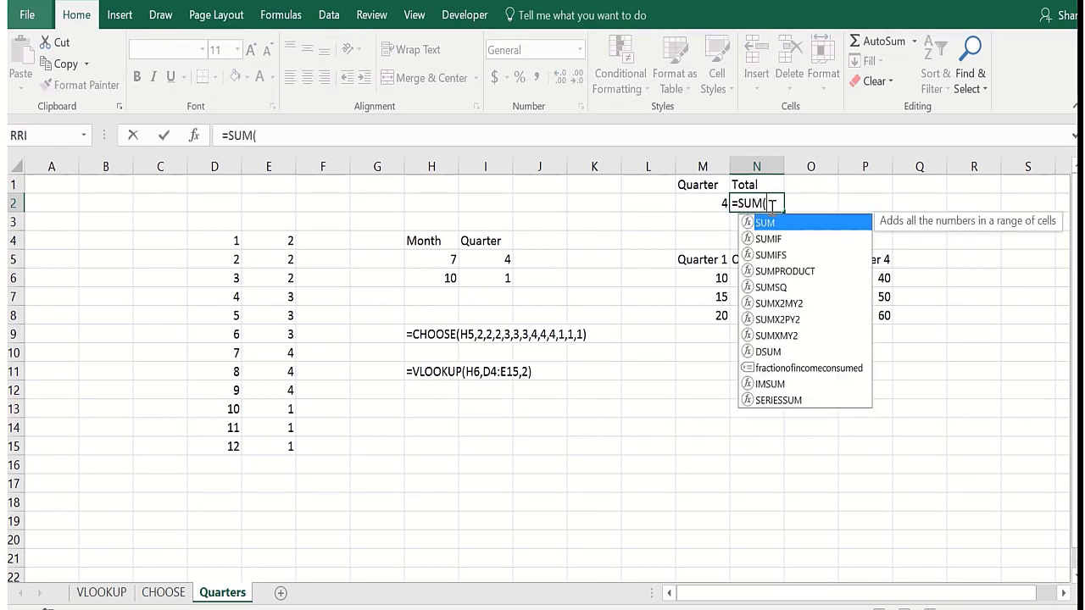
type("CHOOPS")
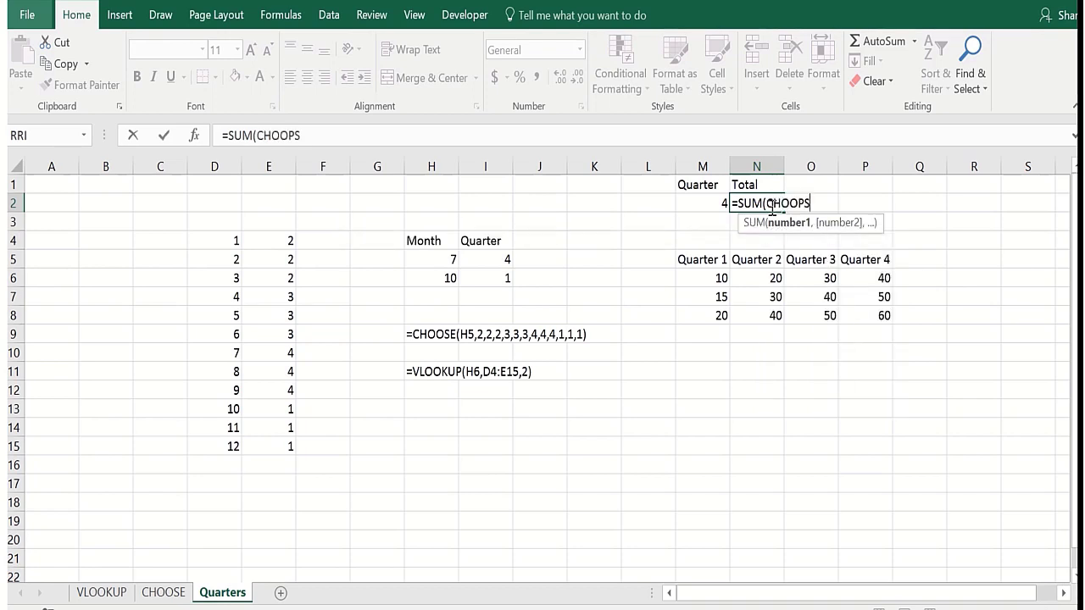
key("BackSpace")
key("BackSpace")
type("SE(")
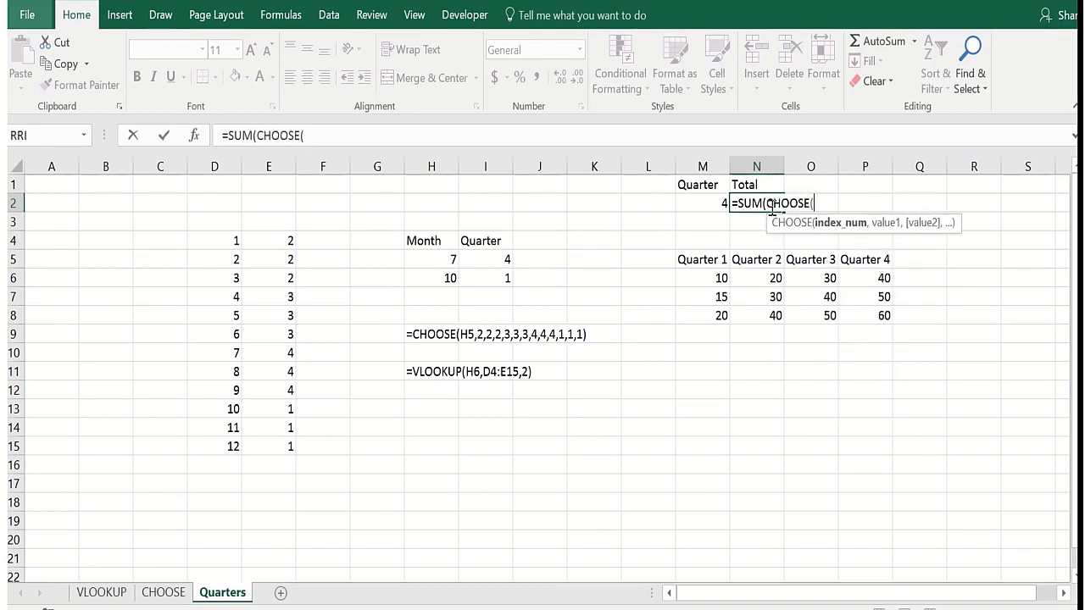
left_click(692, 203)
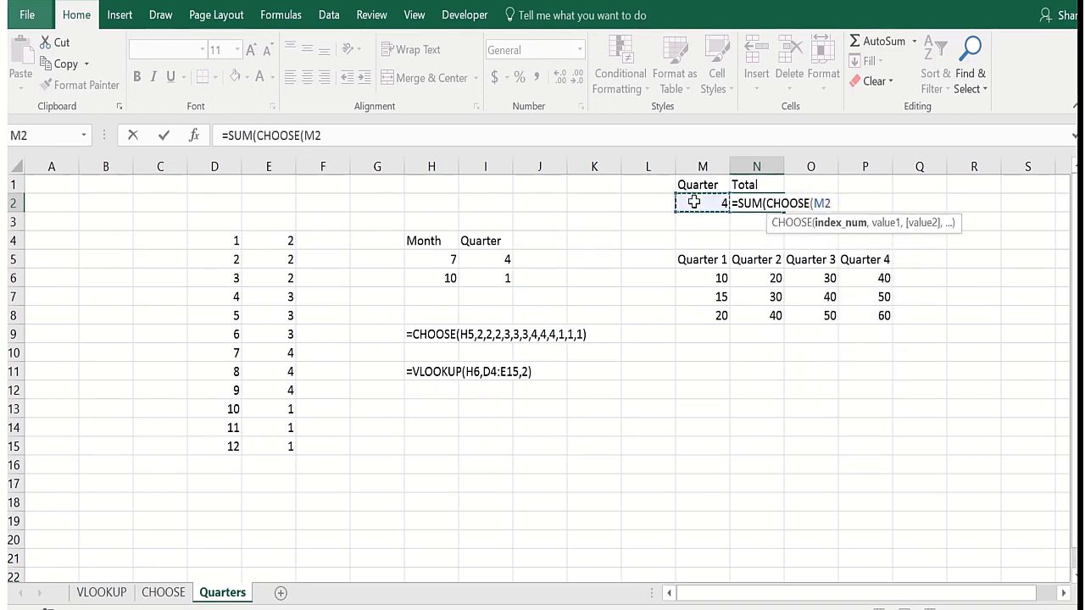
Complete the N2 formula with the four quarter ranges as choices: =SUM(CHOOSE(M2,M6:M8,N6:N8,O6:O8,P6:P8))
type(",")
left_click_drag(701, 281, 698, 309)
type(",")
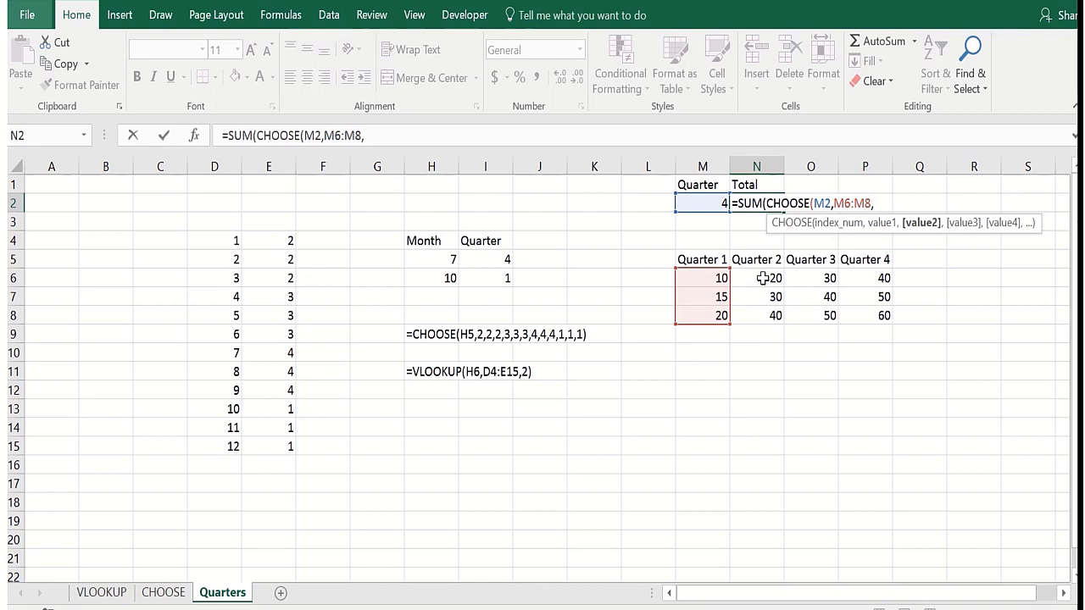
left_click_drag(763, 279, 763, 312)
type(",")
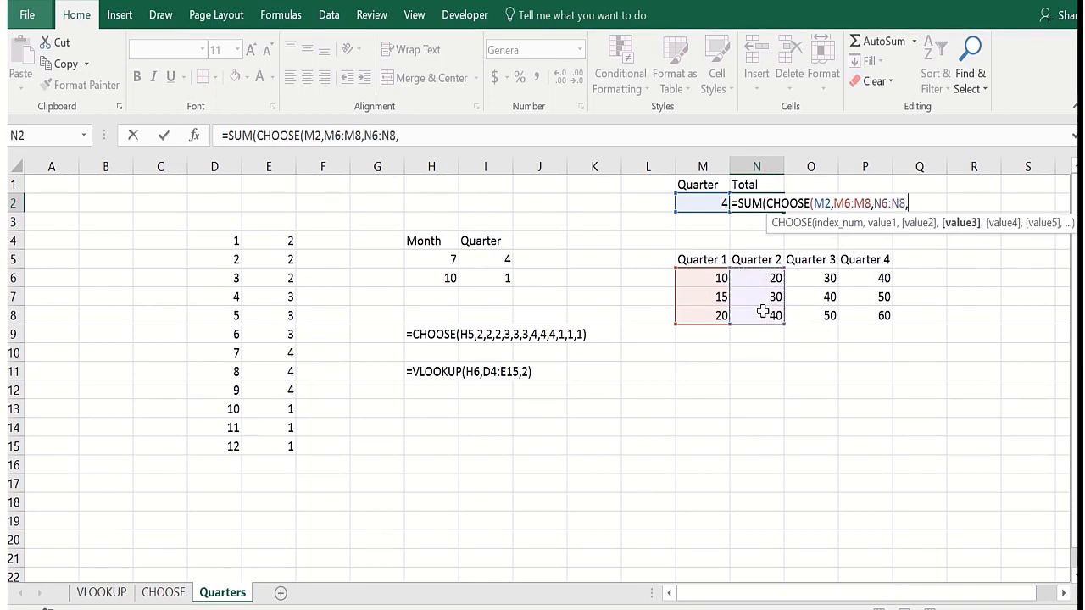
left_click_drag(826, 277, 860, 315)
type(",")
type(")")
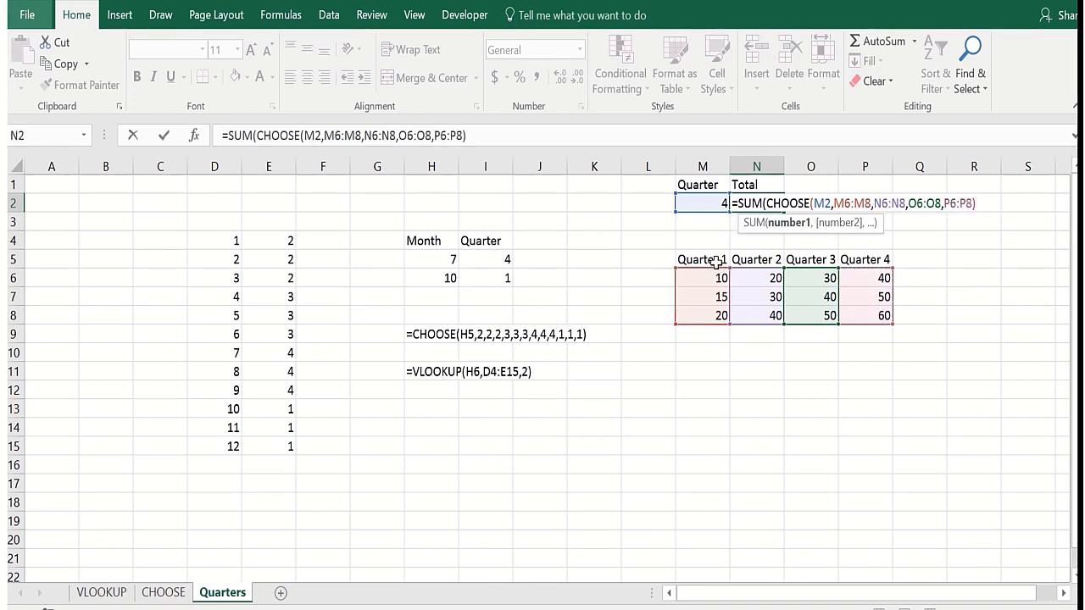
key("Return")
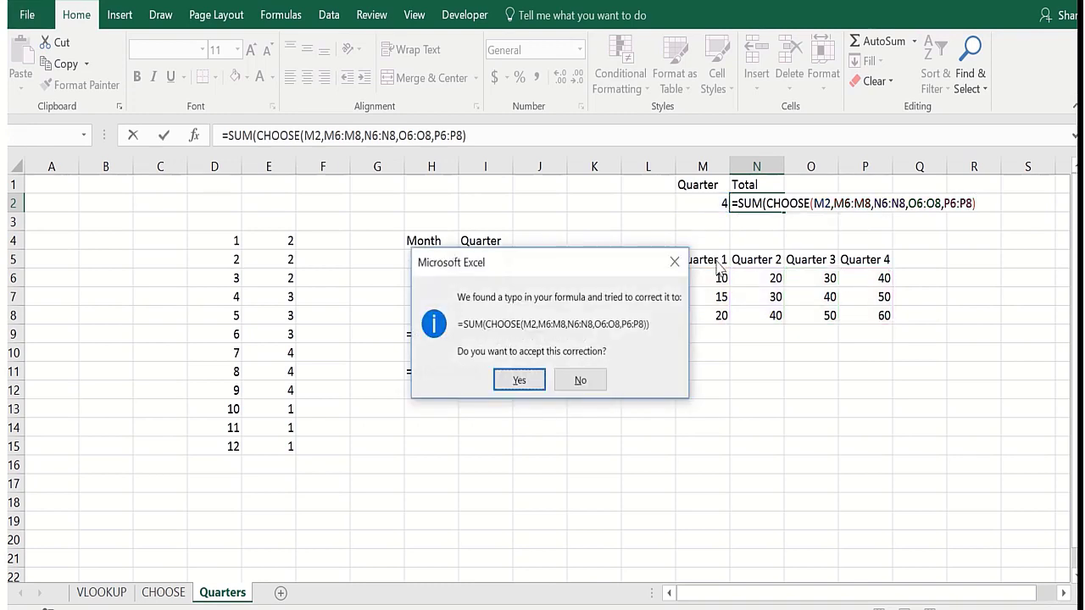
left_click(520, 382)
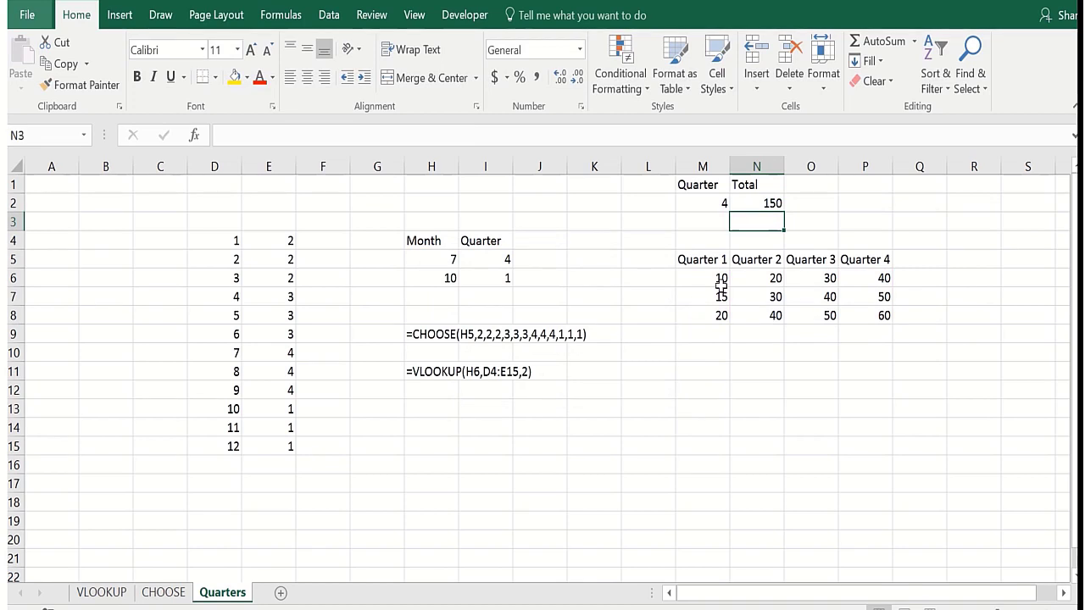
Test the Total formula by setting the quarter in M2 to 1, 2 and finally 3
left_click(705, 202)
type("1")
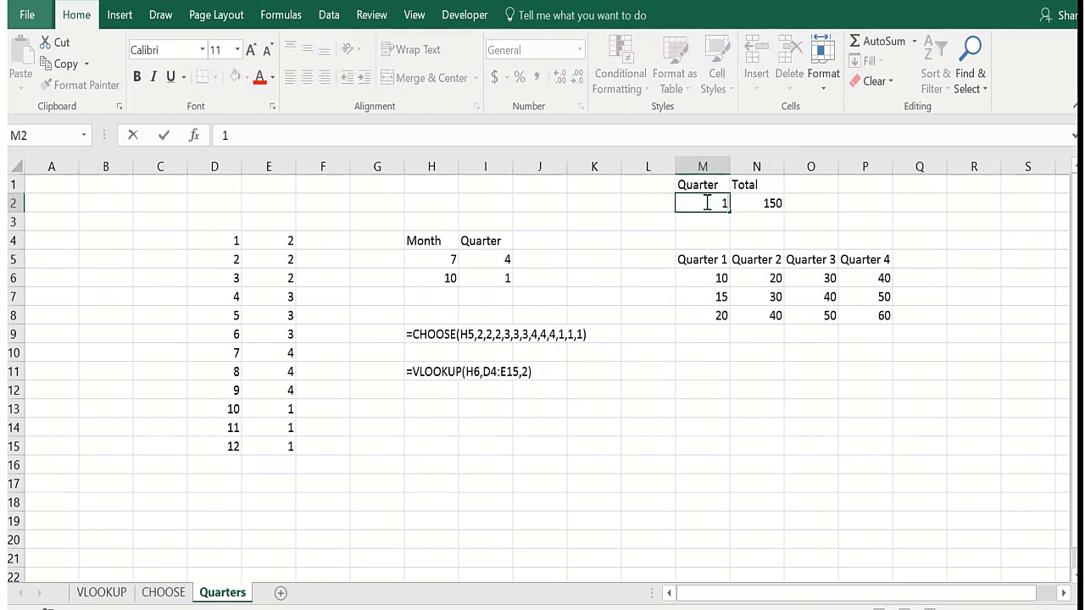
key("Return")
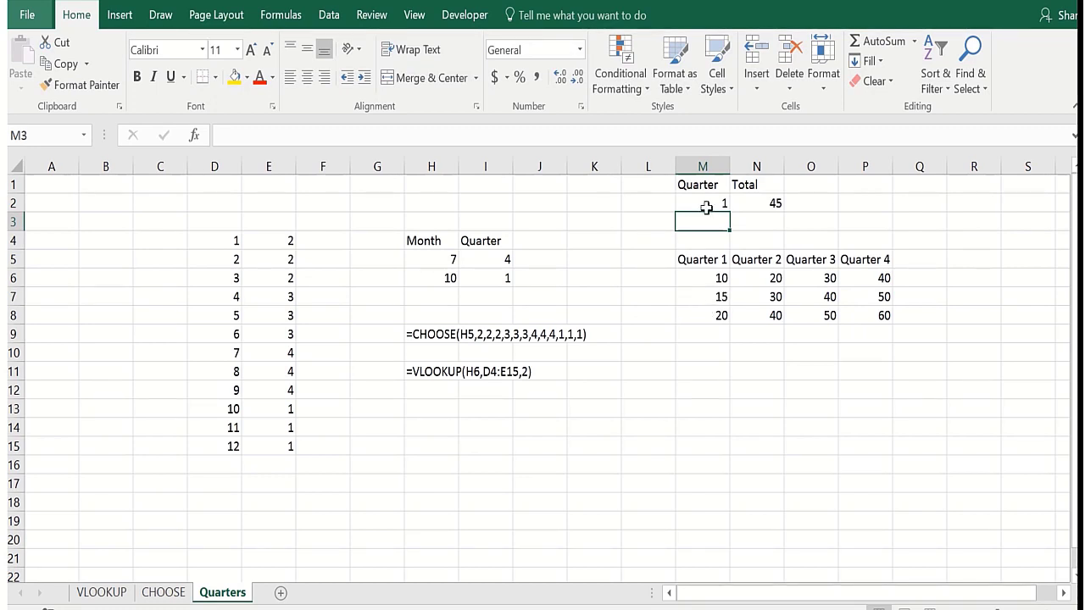
left_click(705, 202)
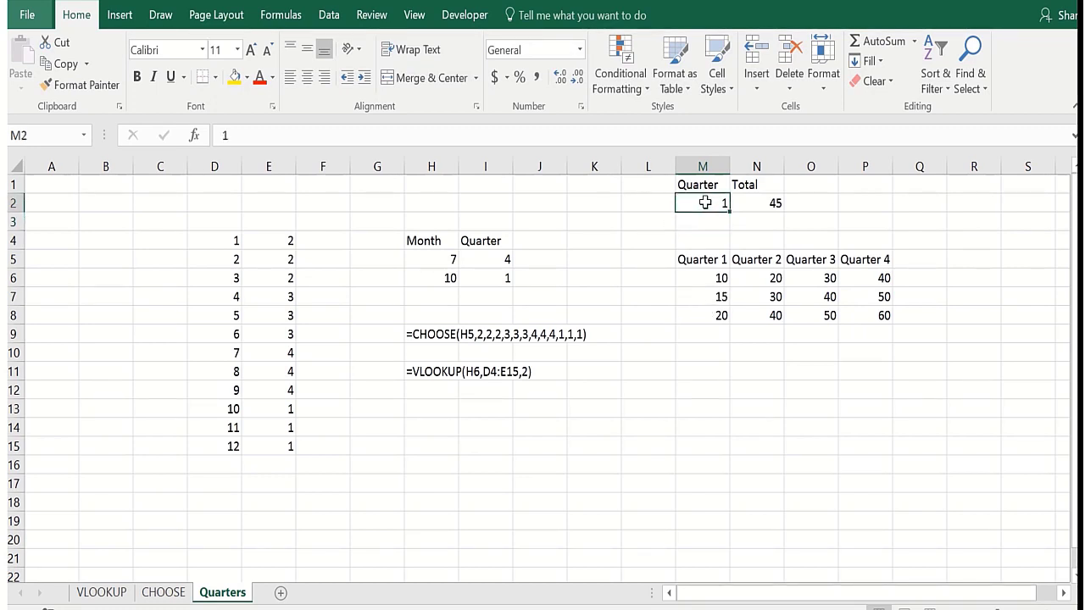
type("2")
key("Return")
left_click(706, 203)
type("3")
key("Return")
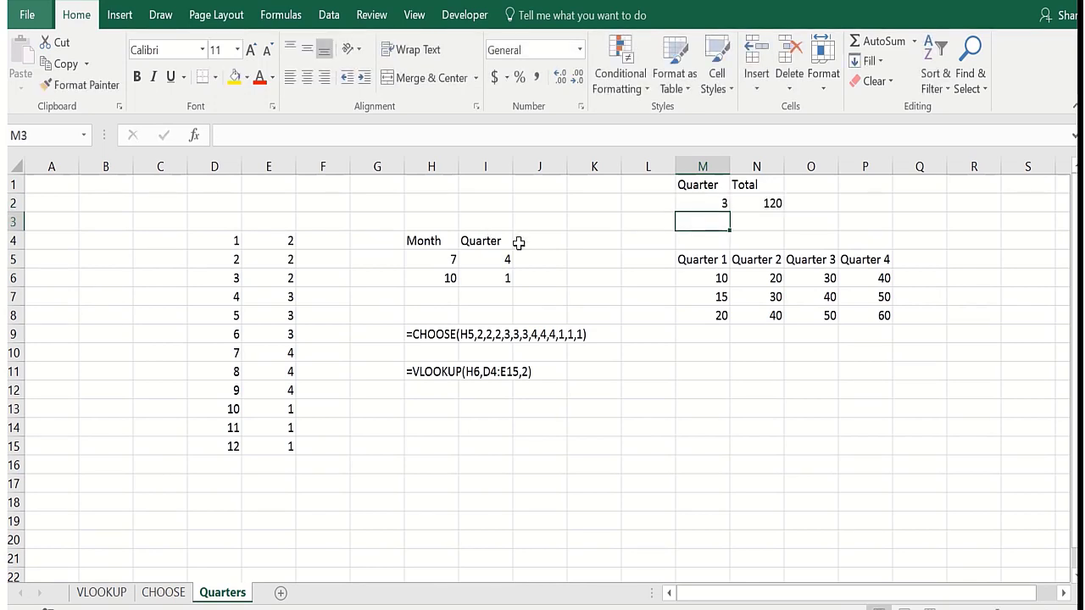
Display the N2 formula as text in N3 with FORMULATEXT
left_click(755, 221)
type("=FOR")
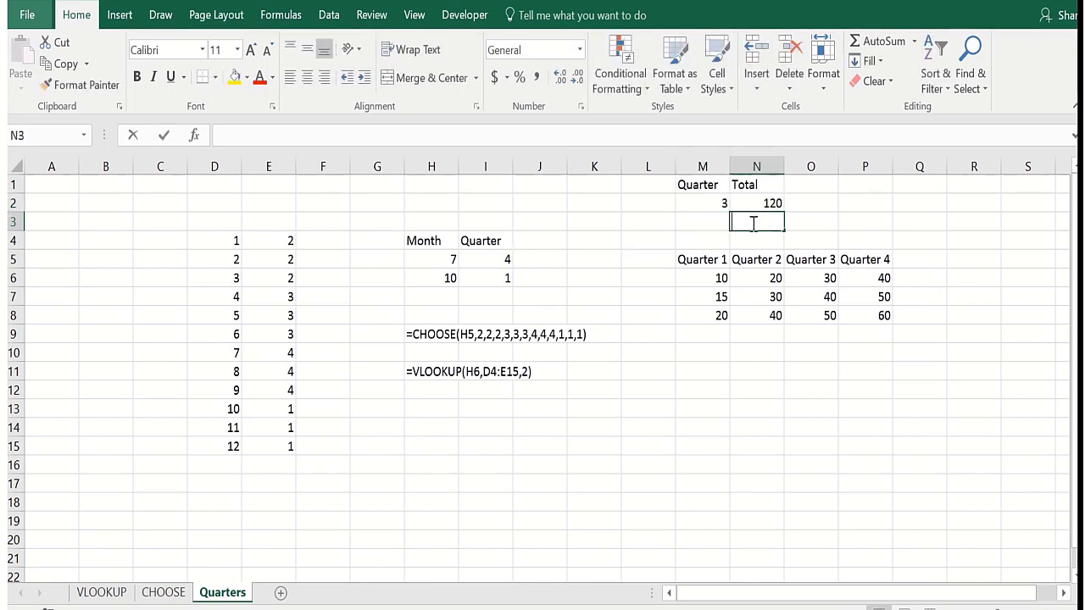
type("M")
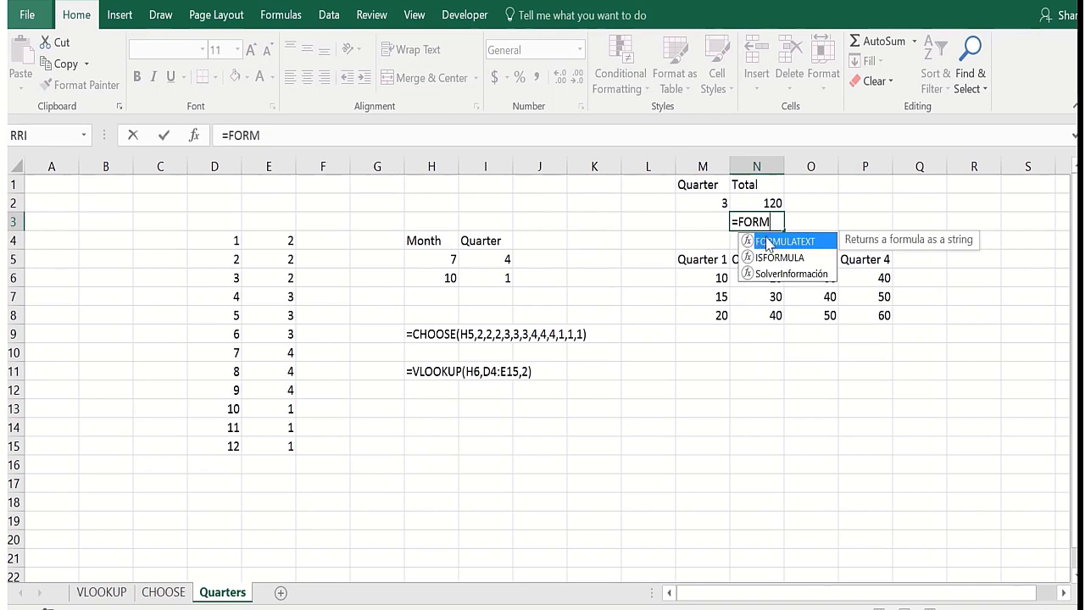
double_click(769, 244)
left_click(761, 204)
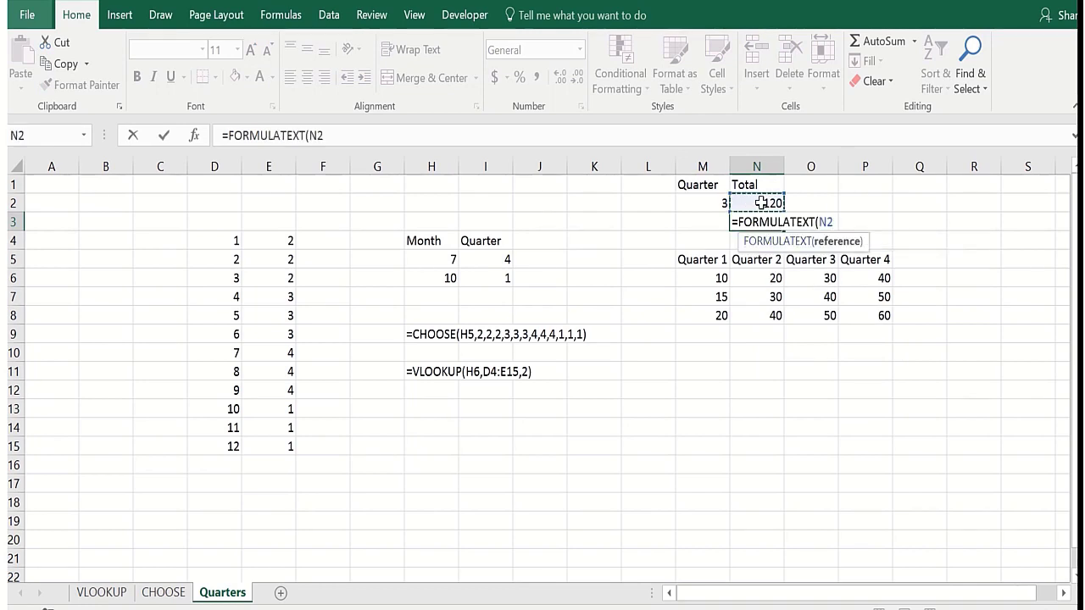
type(")")
key("Return")
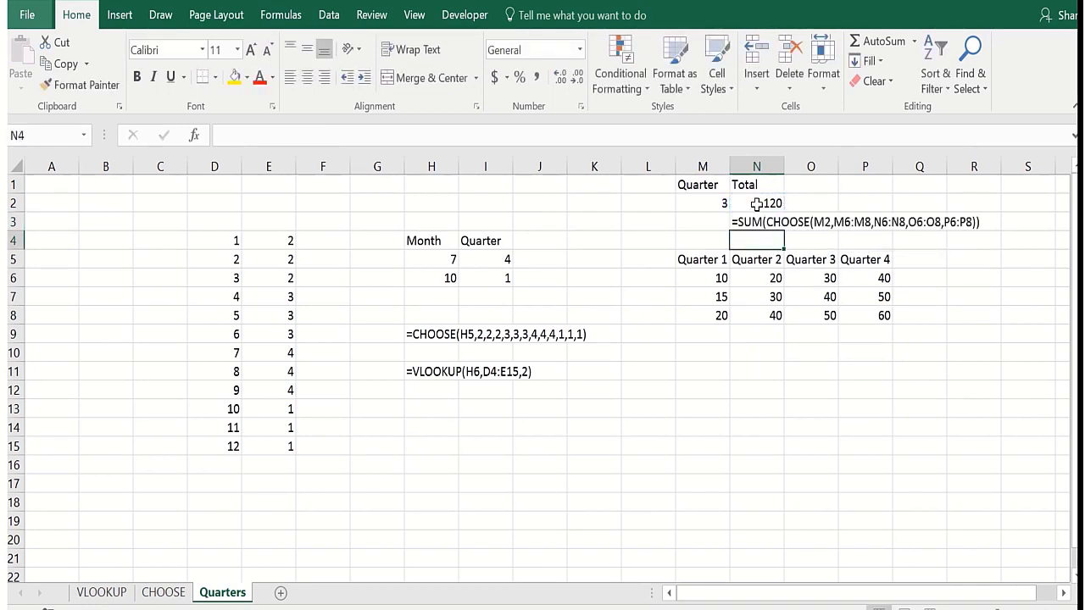
left_click(691, 469)
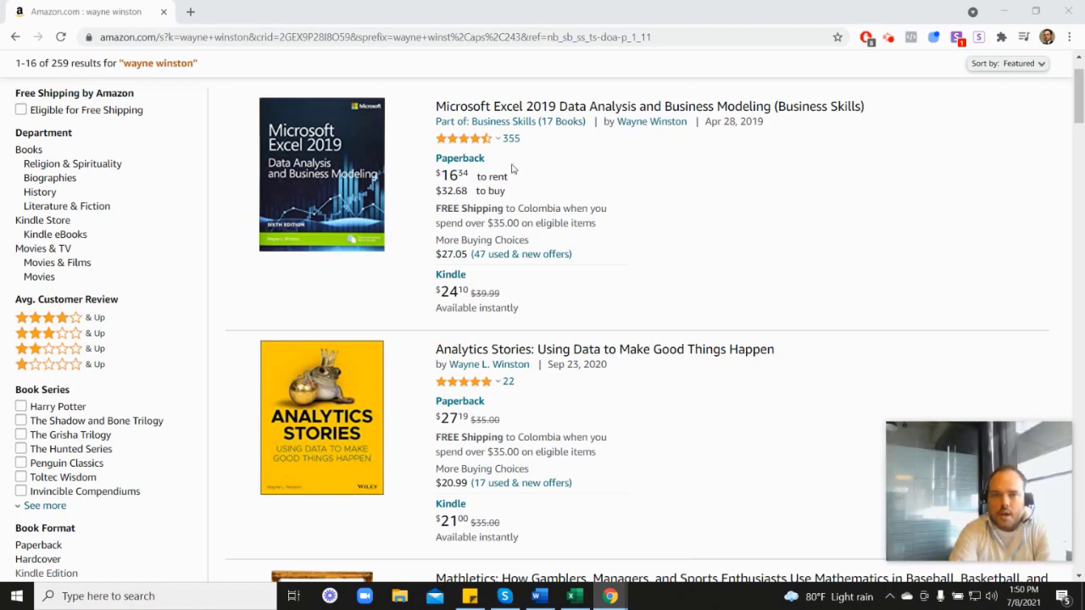
Look through the author's book listings in the Amazon search results, including Marketing Analytics
mouse_move(464, 146)
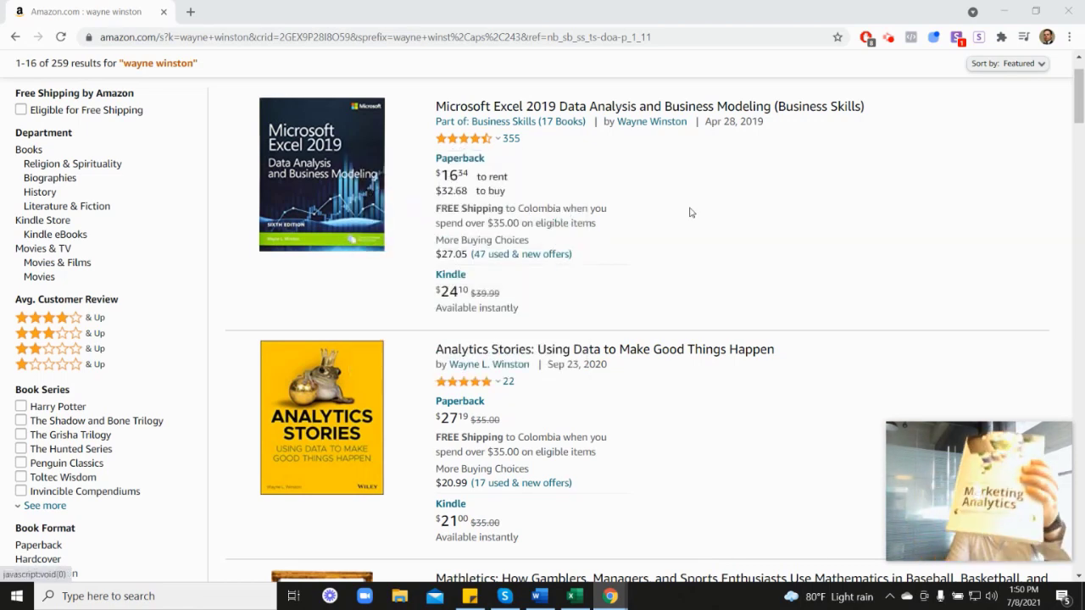
scroll(1000, 345, "down", 7)
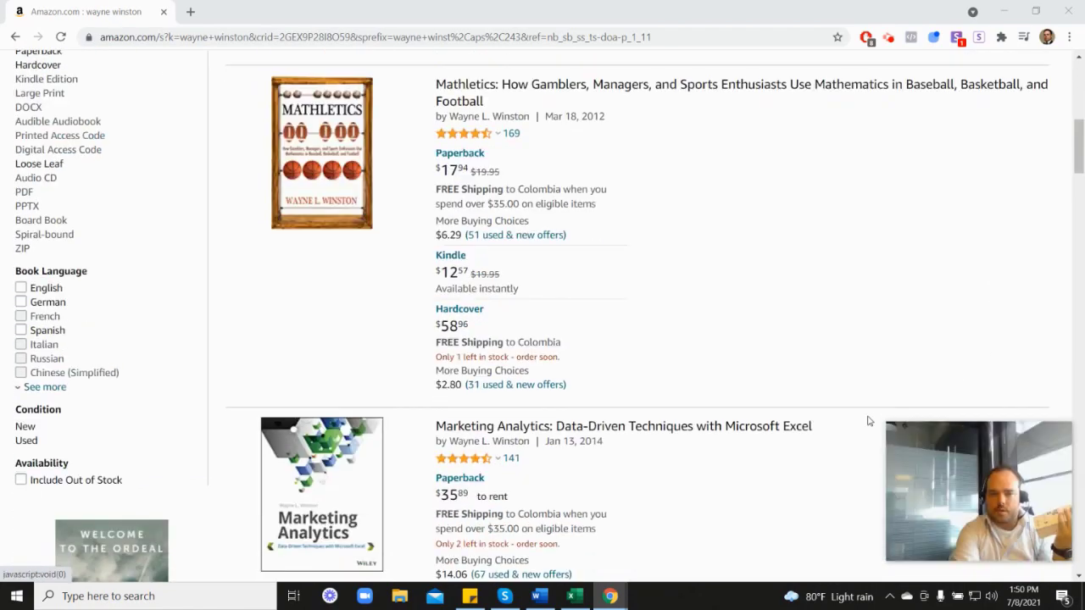
scroll(475, 403, "down", 1)
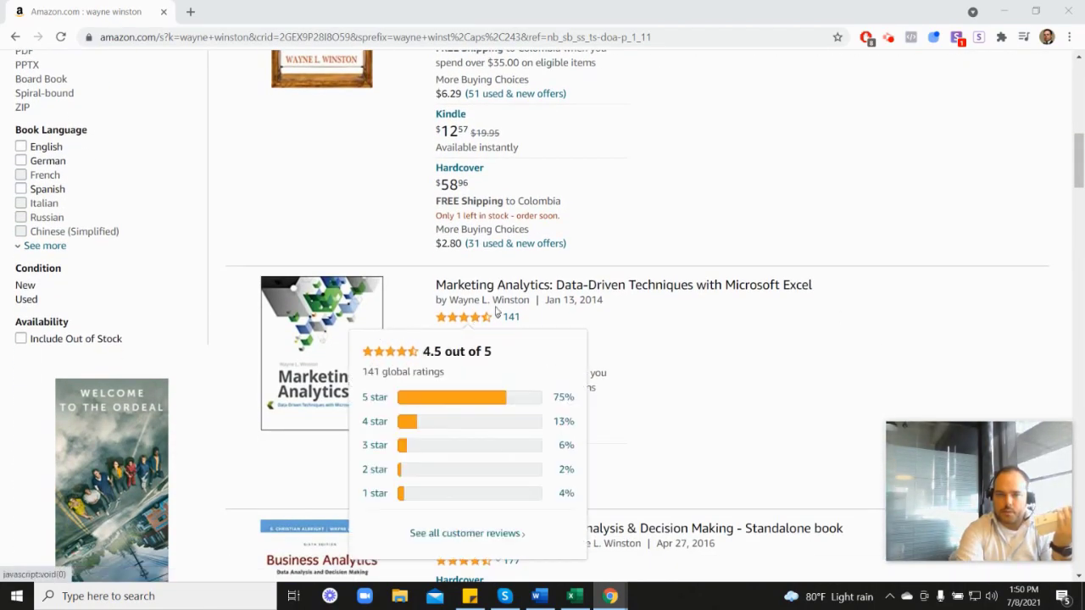
scroll(631, 322, "up", 4)
scroll(630, 322, "up", 2)
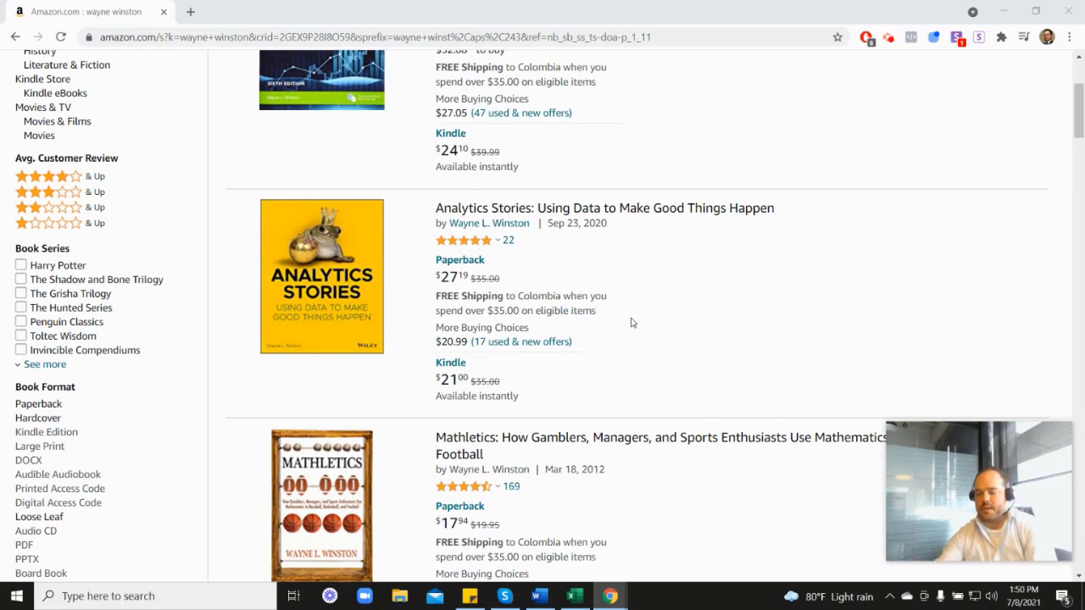